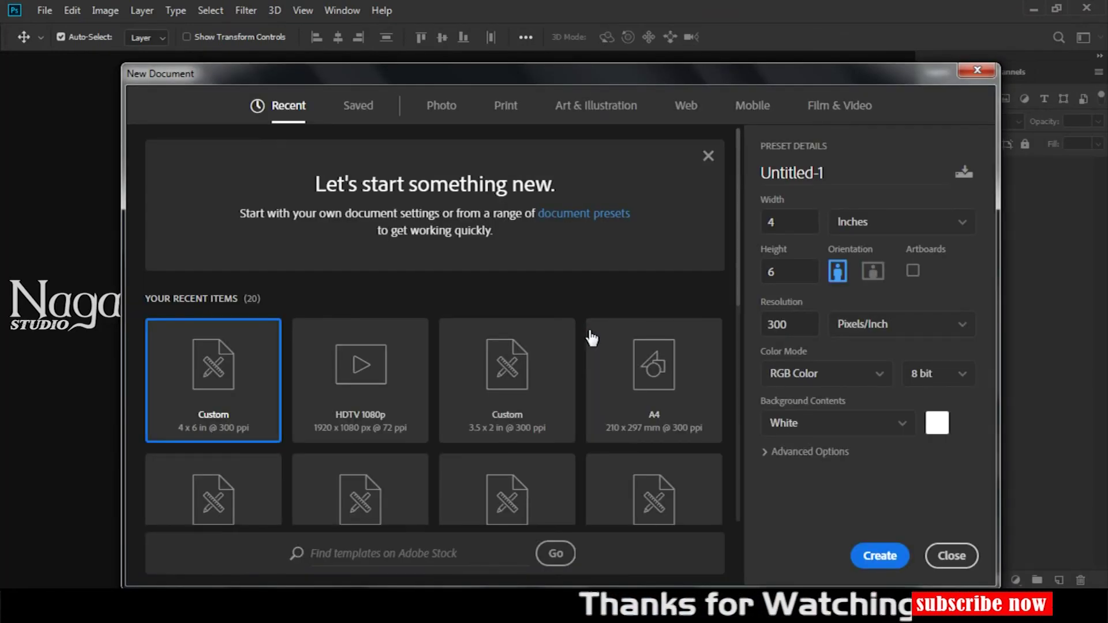
Create a white 650 × 200 pixel document named 'es 004', then zoom in on it
{"action": "scroll", "coordinate": [590, 336], "scroll_direction": "down", "scroll_amount": 1}
{"action": "scroll", "coordinate": [588, 334], "scroll_direction": "down", "scroll_amount": 2}
{"action": "scroll", "coordinate": [589, 334], "scroll_direction": "up", "scroll_amount": 2}
{"action": "left_click", "coordinate": [921, 228]}
{"action": "left_click", "coordinate": [854, 245]}
{"action": "left_click", "coordinate": [850, 167]}
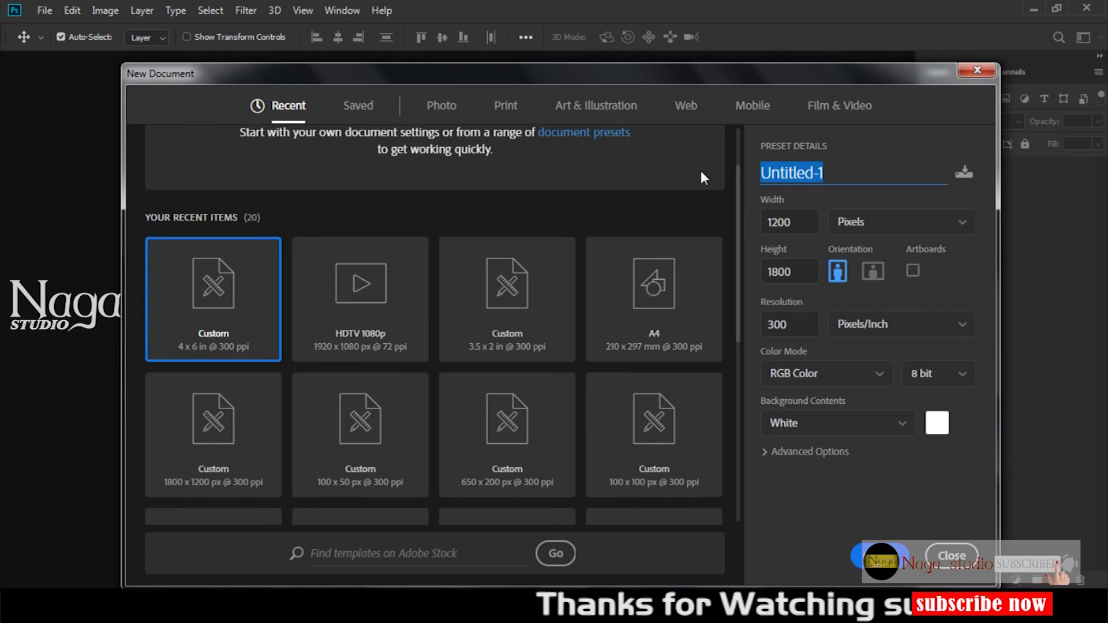
{"action": "type", "text": "es 004"}
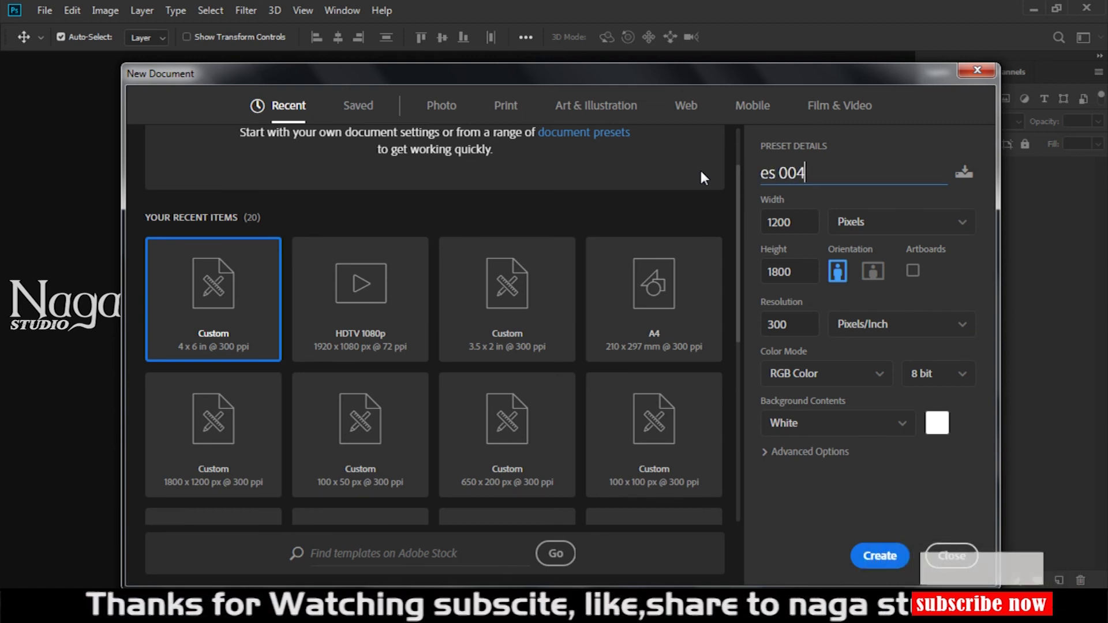
{"action": "left_click", "coordinate": [762, 226]}
{"action": "type", "text": "650"}
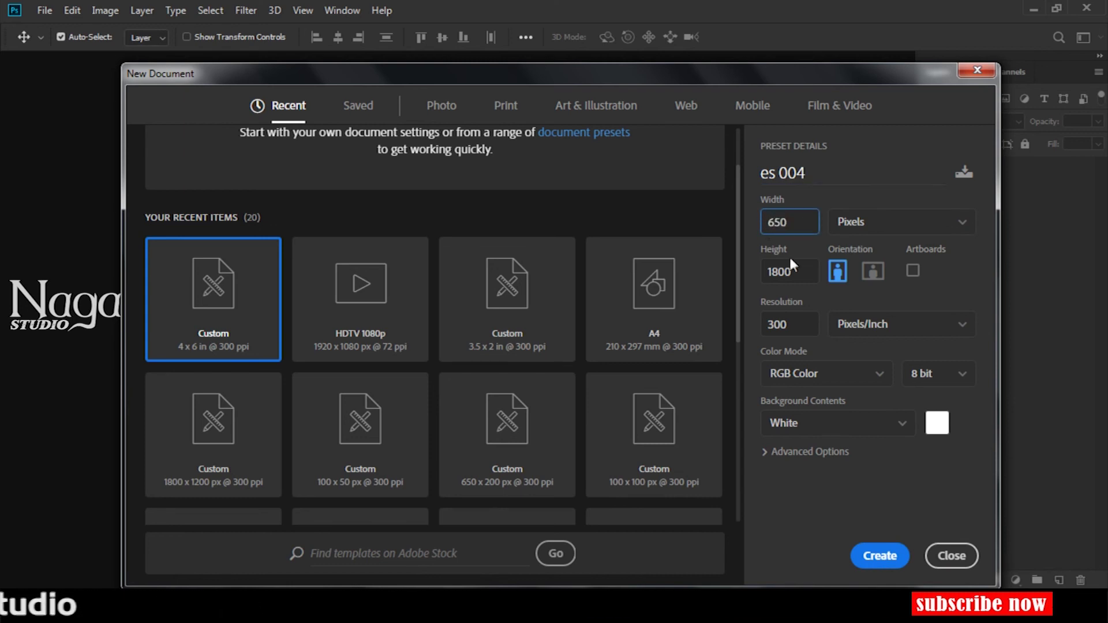
{"action": "type", "text": "200"}
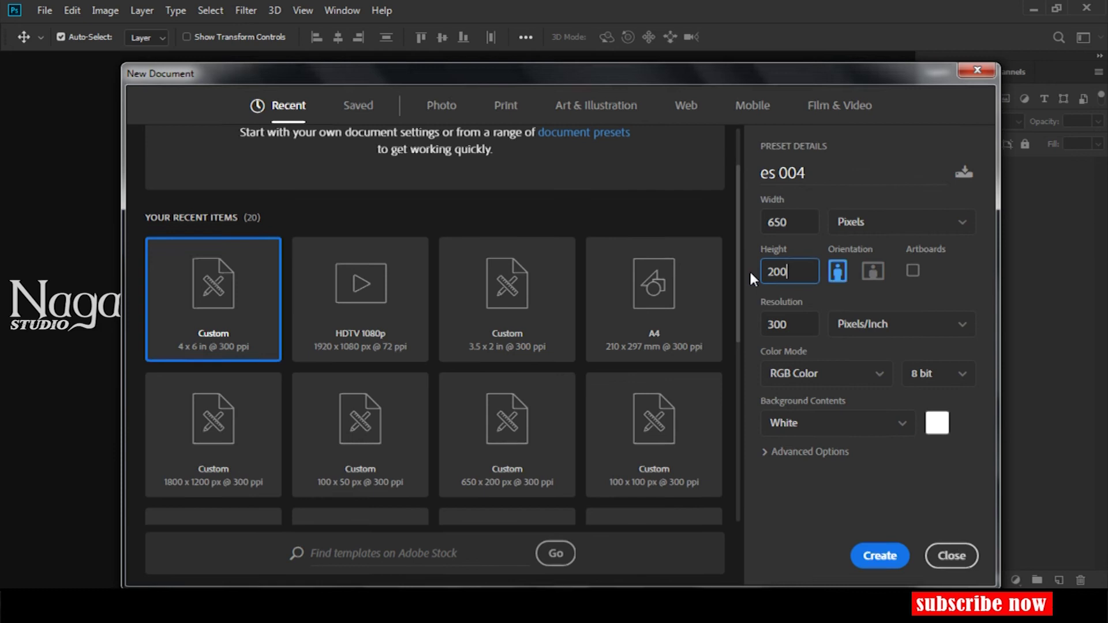
{"action": "key", "text": "Return"}
{"action": "key", "text": "ctrl+plus"}
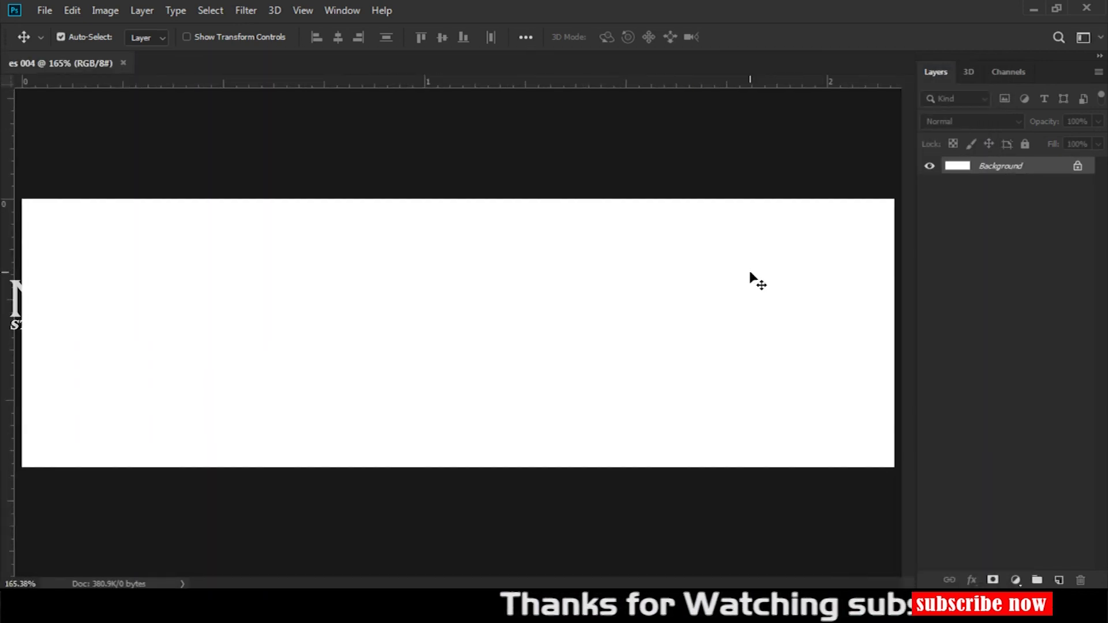
Place guides on the canvas edges and dock the Tools panel beside the Layers panel
{"action": "mouse_move", "coordinate": [7, 145]}
{"action": "left_mouse_down"}
{"action": "mouse_move", "coordinate": [431, 169]}
{"action": "mouse_move", "coordinate": [895, 168]}
{"action": "left_mouse_up"}
{"action": "left_click_drag", "start_coordinate": [681, 82], "coordinate": [669, 198]}
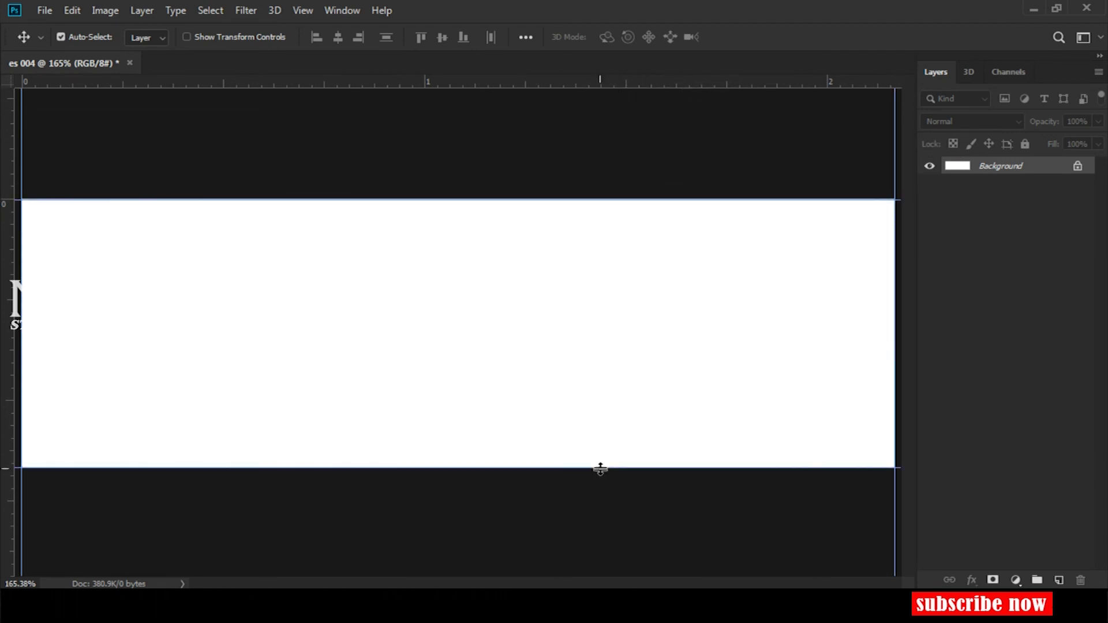
{"action": "left_click", "coordinate": [342, 10]}
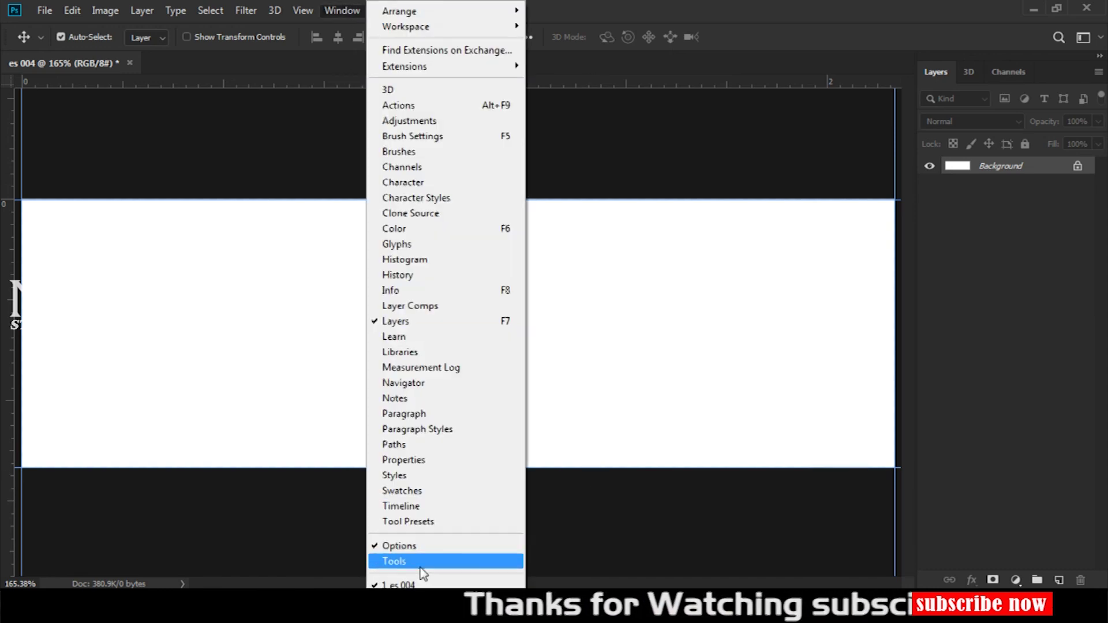
{"action": "left_click", "coordinate": [404, 561]}
{"action": "left_click_drag", "start_coordinate": [834, 319], "coordinate": [1003, 337]}
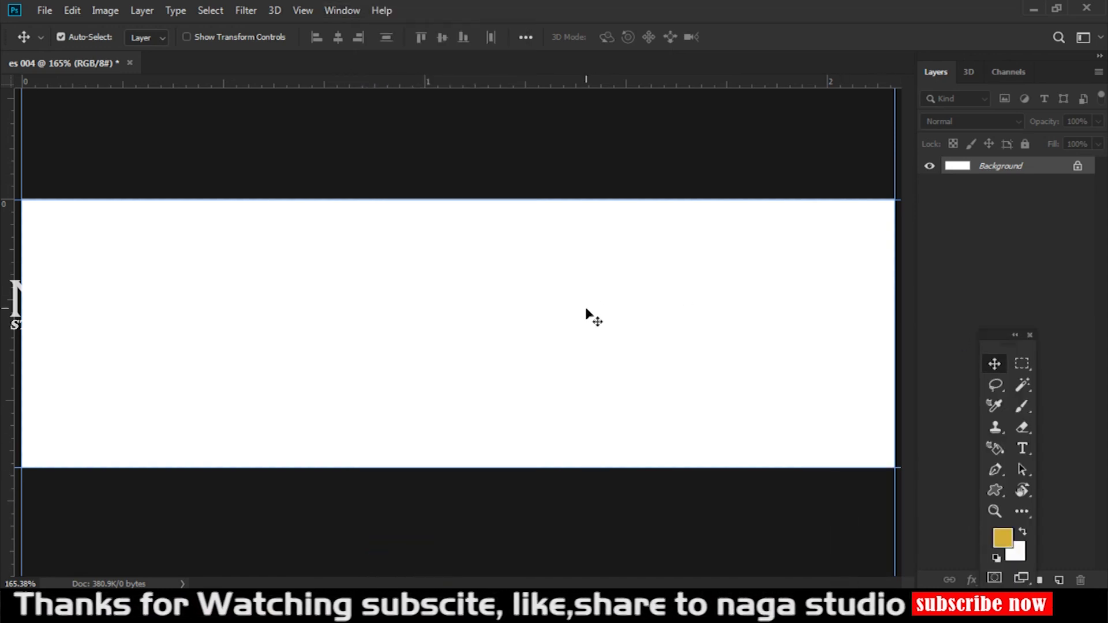
On a new layer, draw a gold rectangle on the banner's left, then undo it
{"action": "left_click", "coordinate": [1060, 580]}
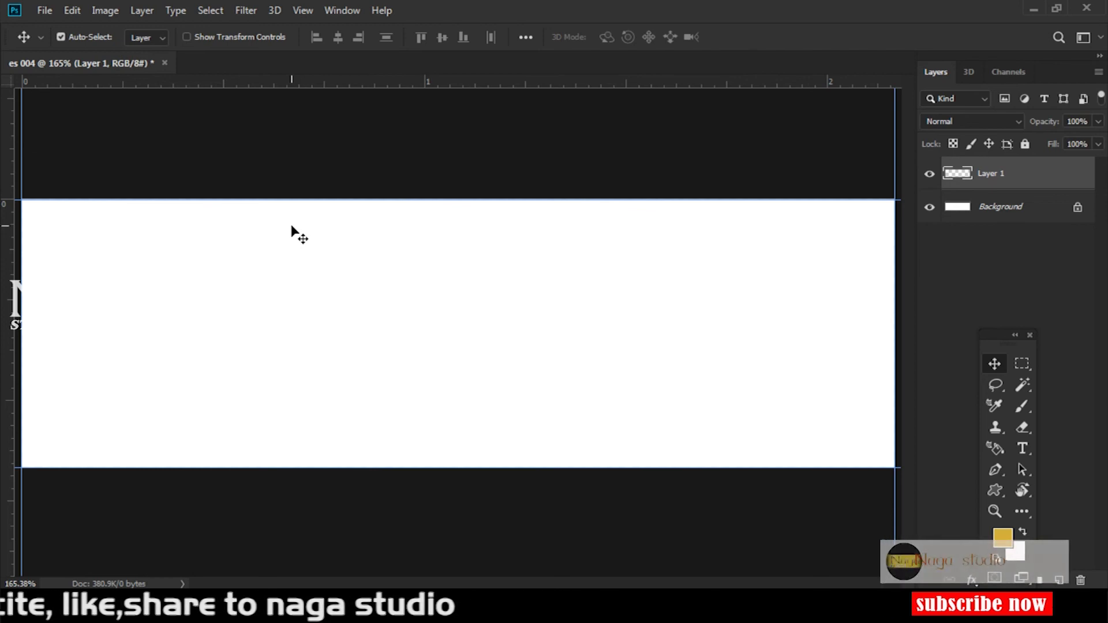
{"action": "key", "text": "m"}
{"action": "left_click", "coordinate": [990, 494]}
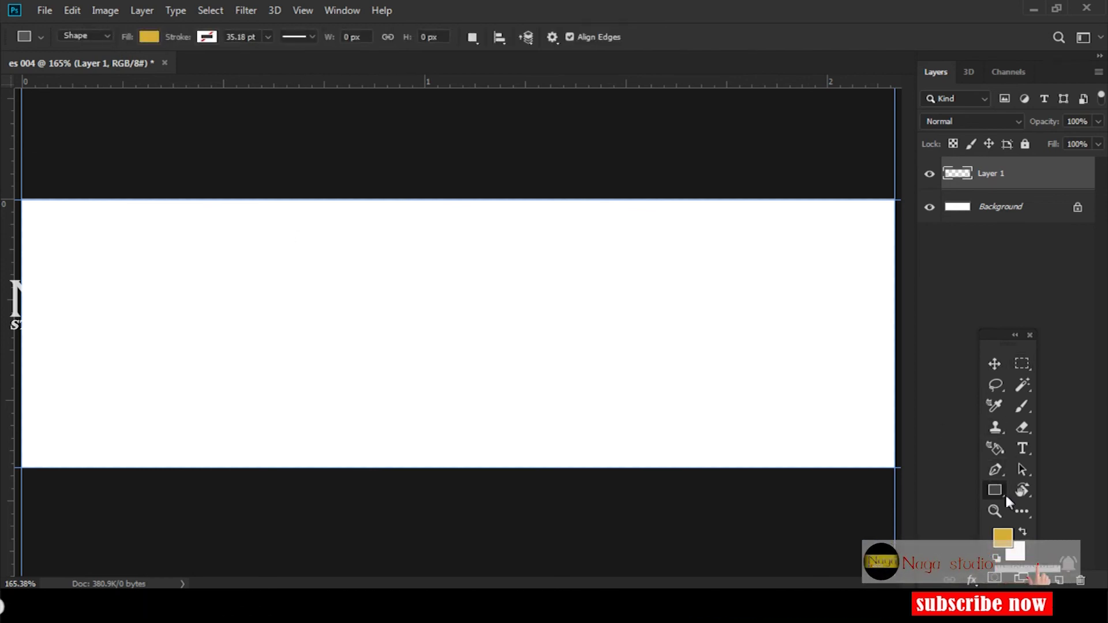
{"action": "left_click_drag", "start_coordinate": [243, 317], "coordinate": [284, 341]}
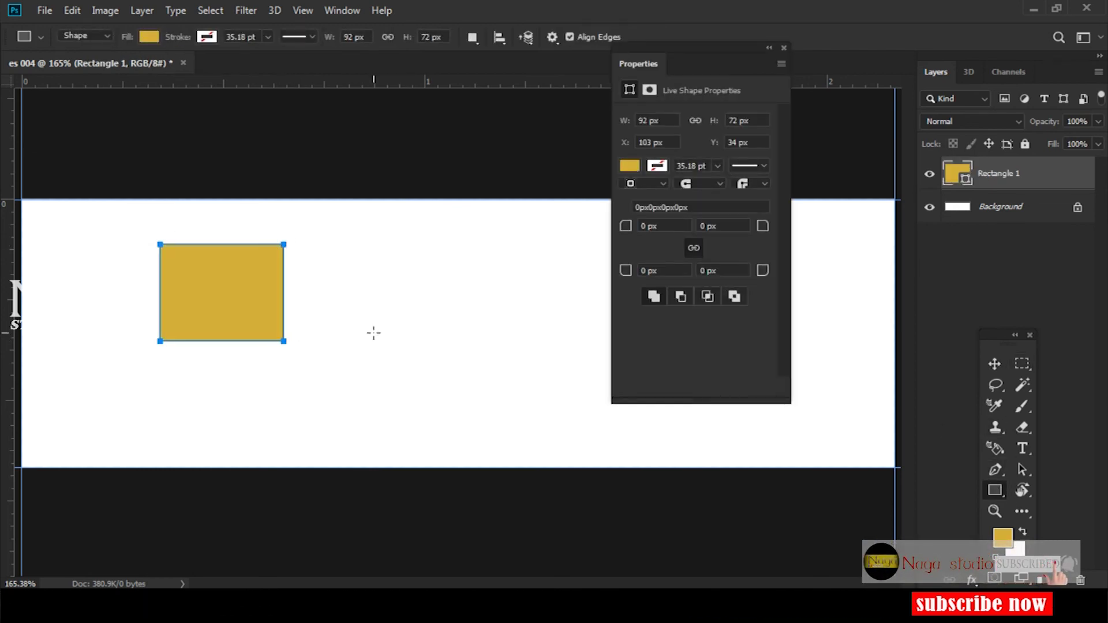
{"action": "left_click", "coordinate": [433, 173]}
{"action": "left_click", "coordinate": [569, 228]}
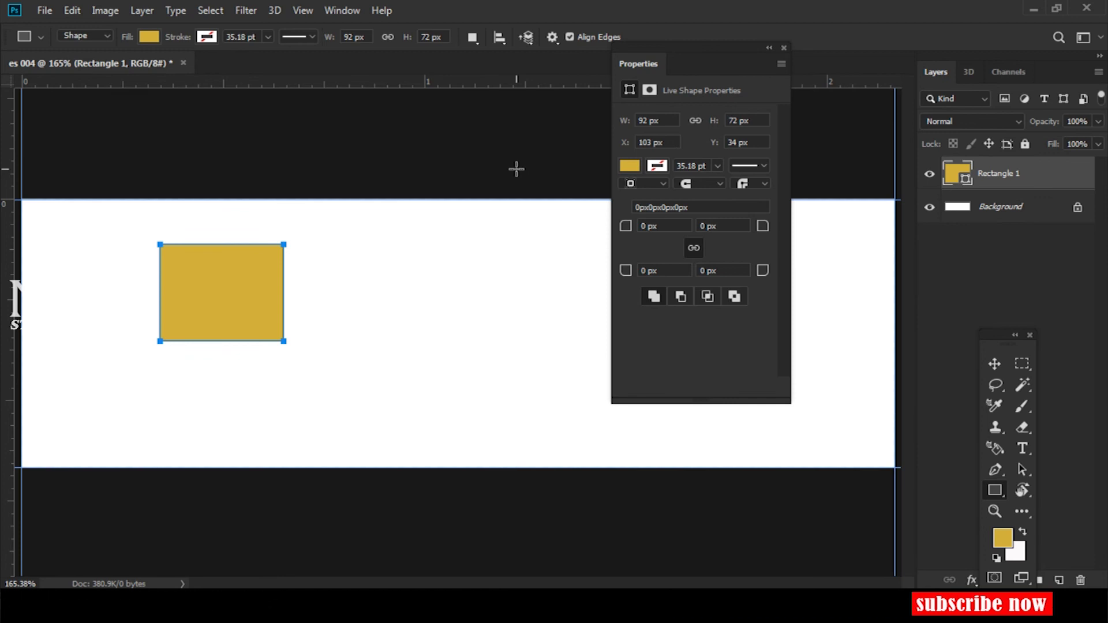
{"action": "key", "text": "ctrl+z"}
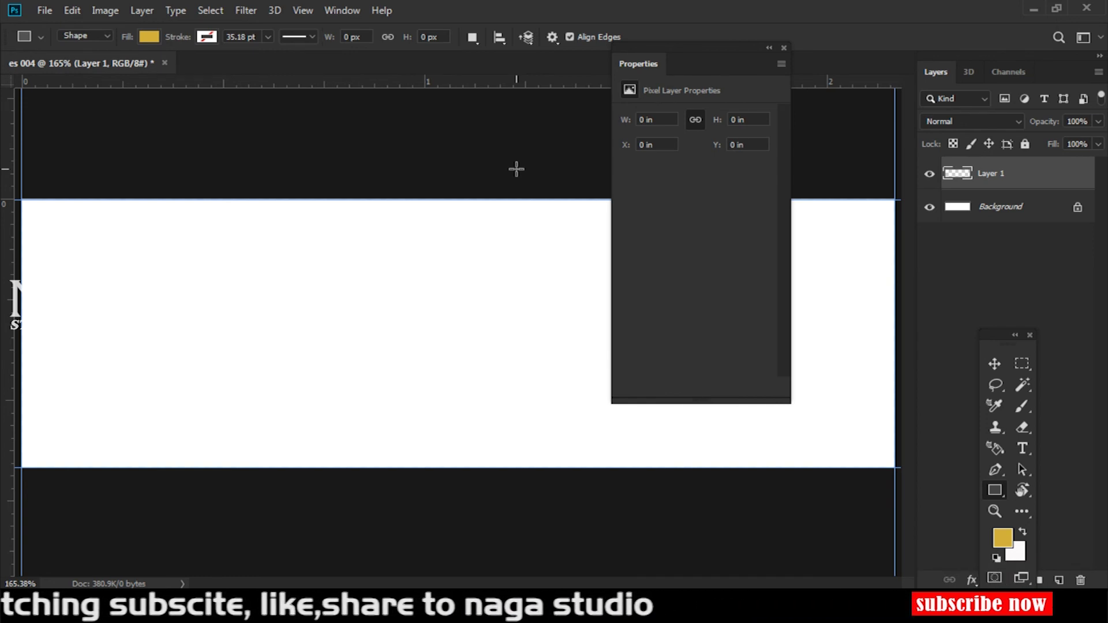
Create a 100 × 100 px gold square at the banner's top centre
{"action": "left_click", "coordinate": [516, 169]}
{"action": "key", "text": "Escape"}
{"action": "left_click", "coordinate": [408, 119]}
{"action": "left_click", "coordinate": [496, 228]}
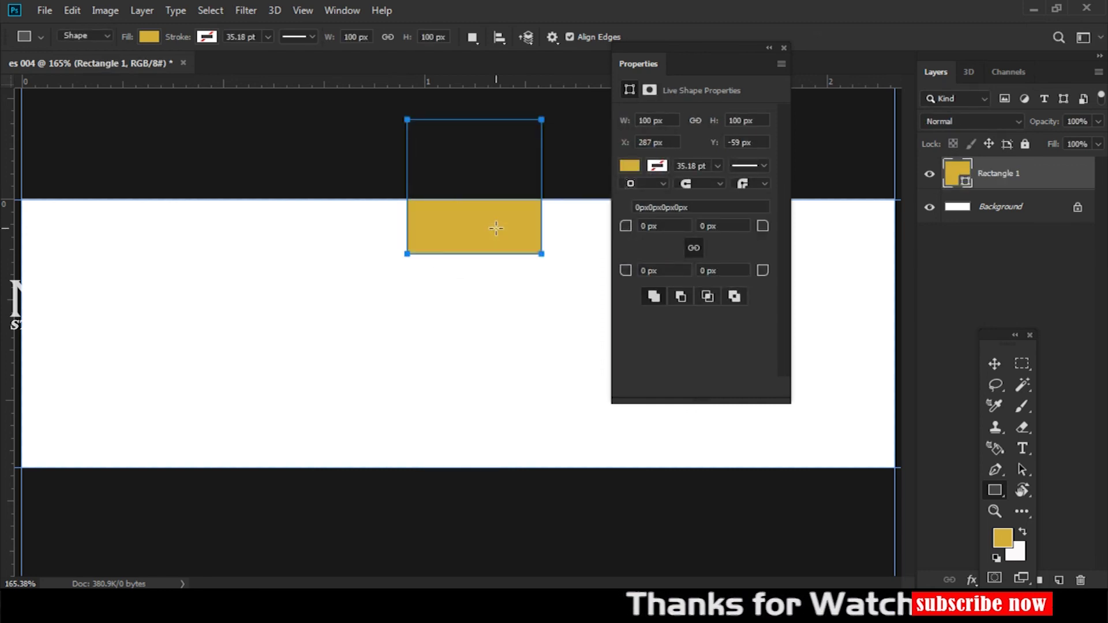
Rotate the gold square 45° into a diamond
{"action": "key", "text": "ctrl+t"}
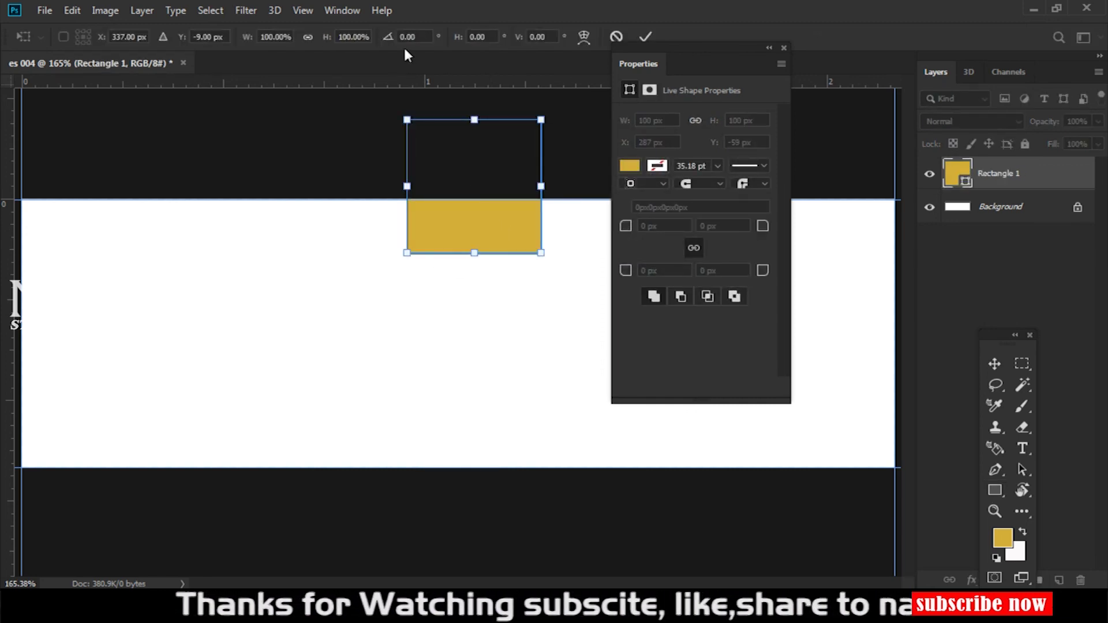
{"action": "type", "text": "45"}
{"action": "key", "text": "Return"}
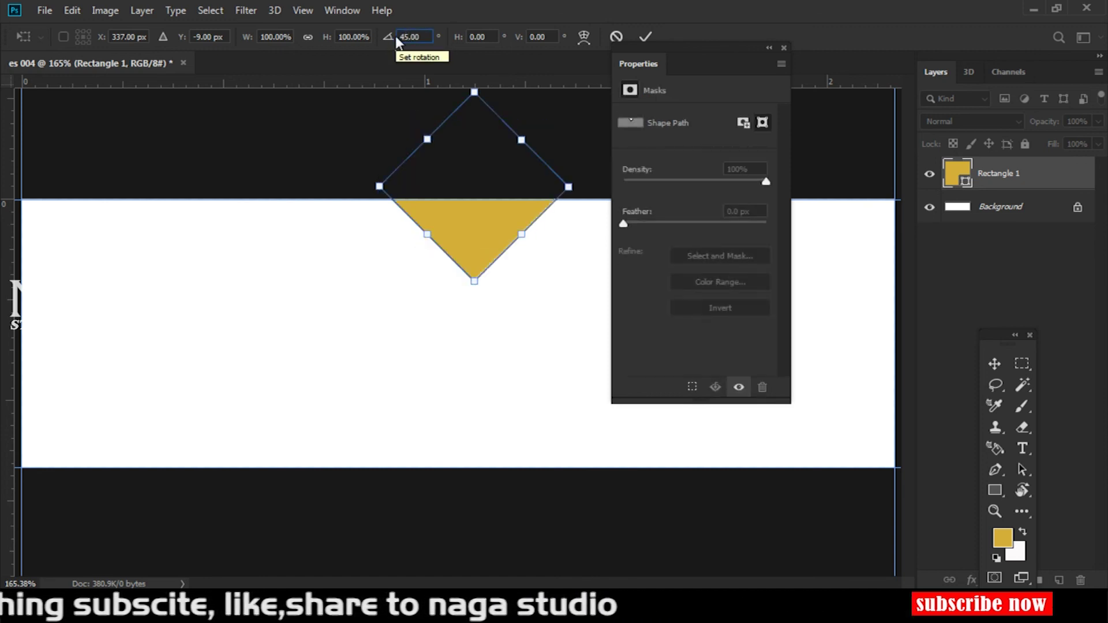
{"action": "key", "text": "Return"}
{"action": "left_click", "coordinate": [572, 235]}
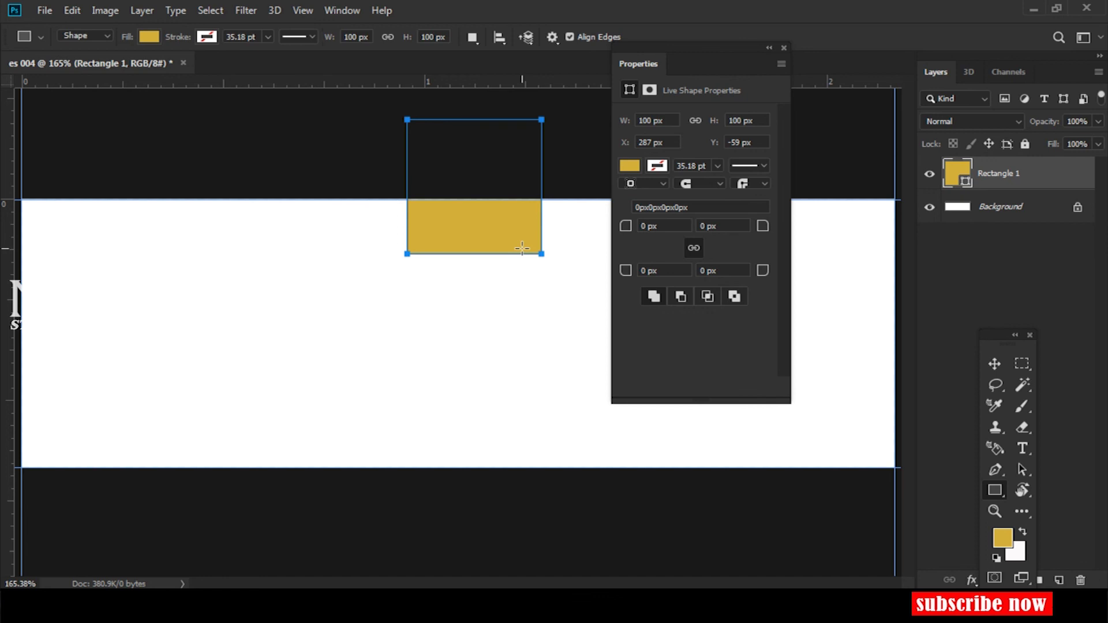
{"action": "key", "text": "ctrl+t"}
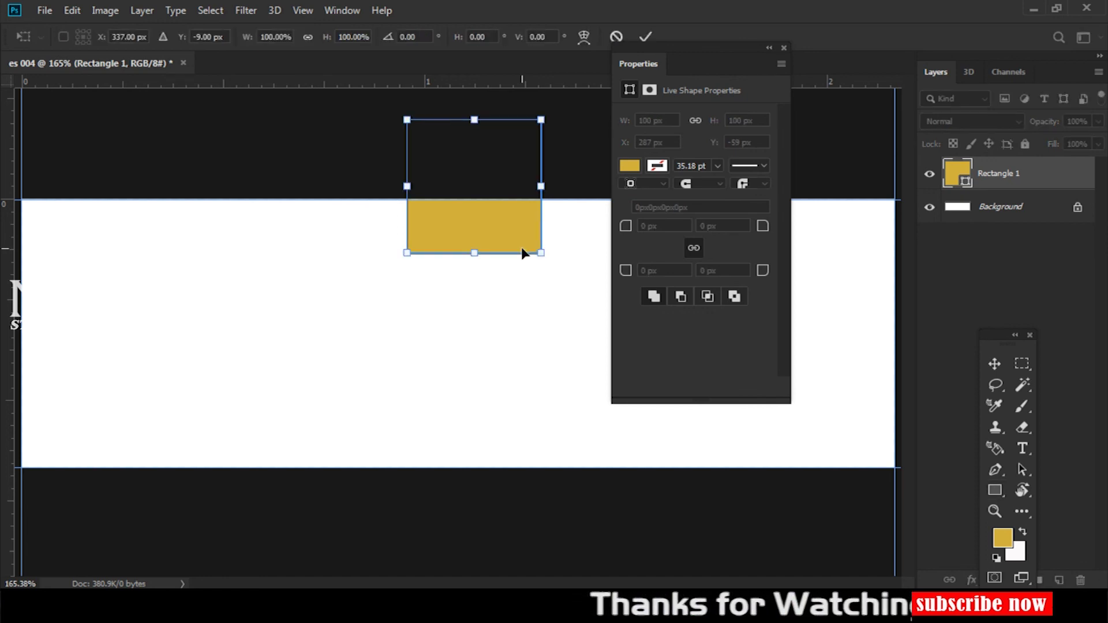
{"action": "left_click", "coordinate": [411, 36]}
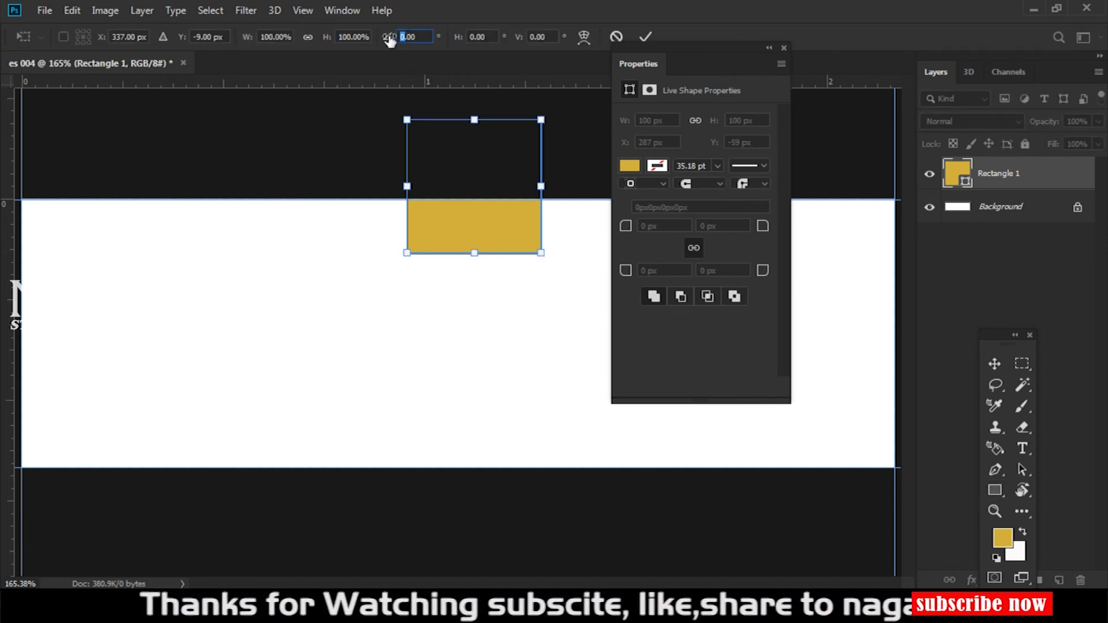
{"action": "type", "text": "45"}
{"action": "key", "text": "Return"}
{"action": "key", "text": "Return"}
{"action": "key", "text": "Return"}
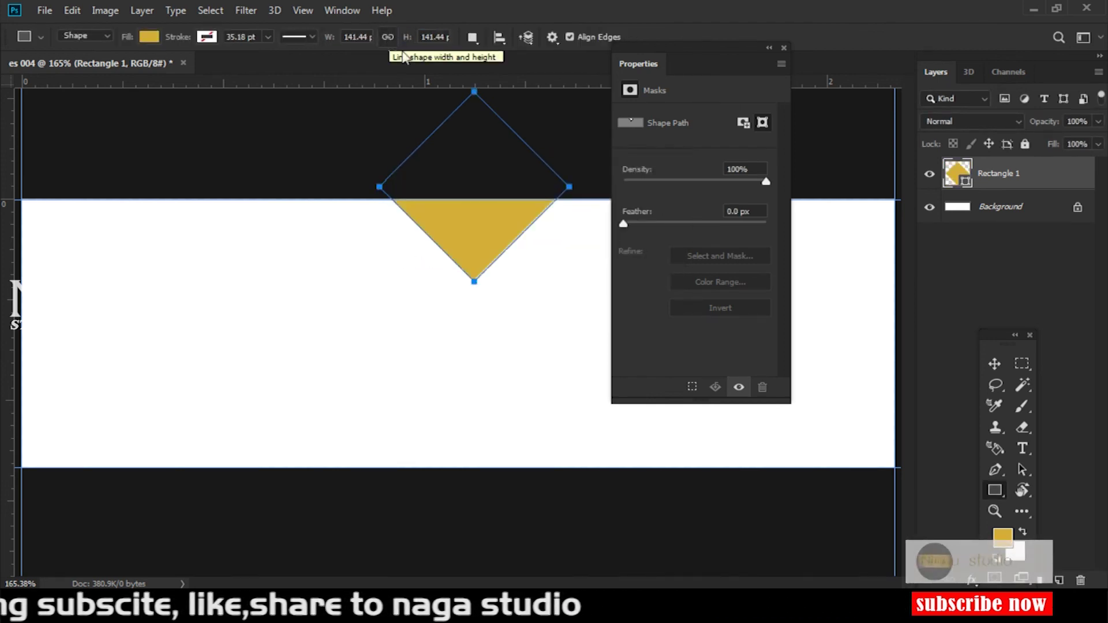
Set the diamond on the top edge and duplicate it to the bottom and left edges
{"action": "key", "text": "v"}
{"action": "left_click_drag", "start_coordinate": [476, 225], "coordinate": [474, 234]}
{"action": "key", "text": "ctrl+t"}
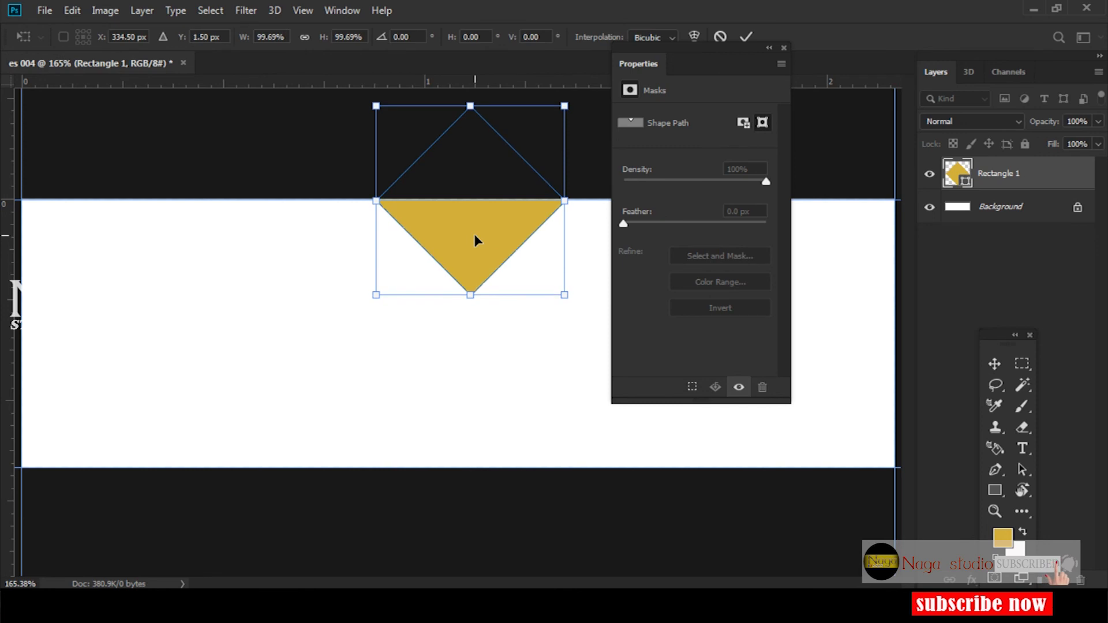
{"action": "key", "text": "Return"}
{"action": "left_click_drag", "start_coordinate": [486, 239], "coordinate": [481, 470]}
{"action": "key", "text": "ctrl+t"}
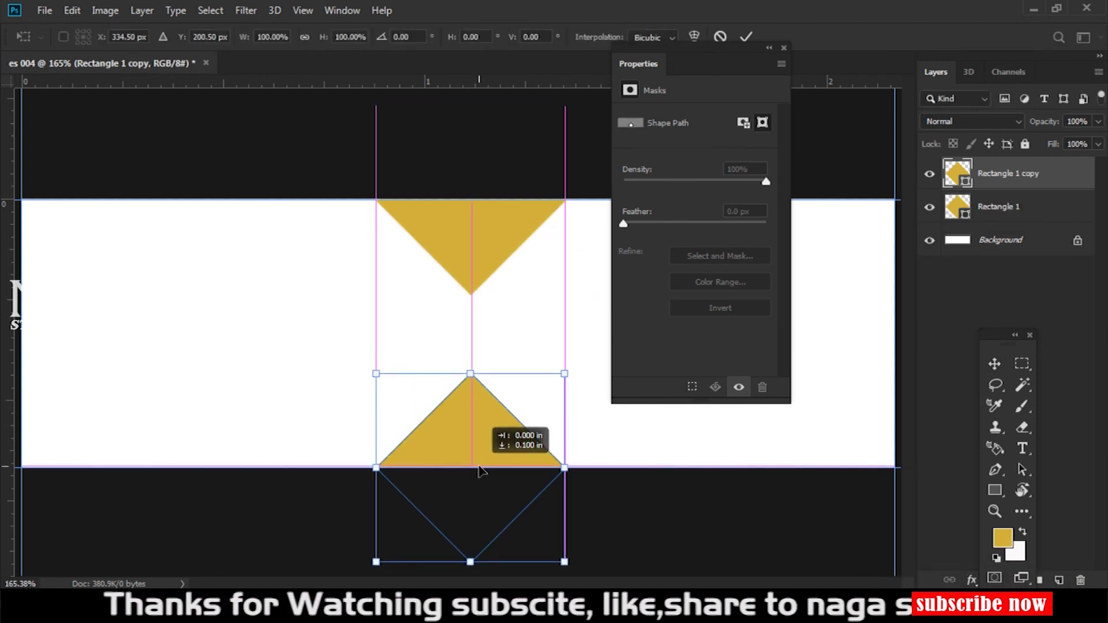
{"action": "key", "text": "Return"}
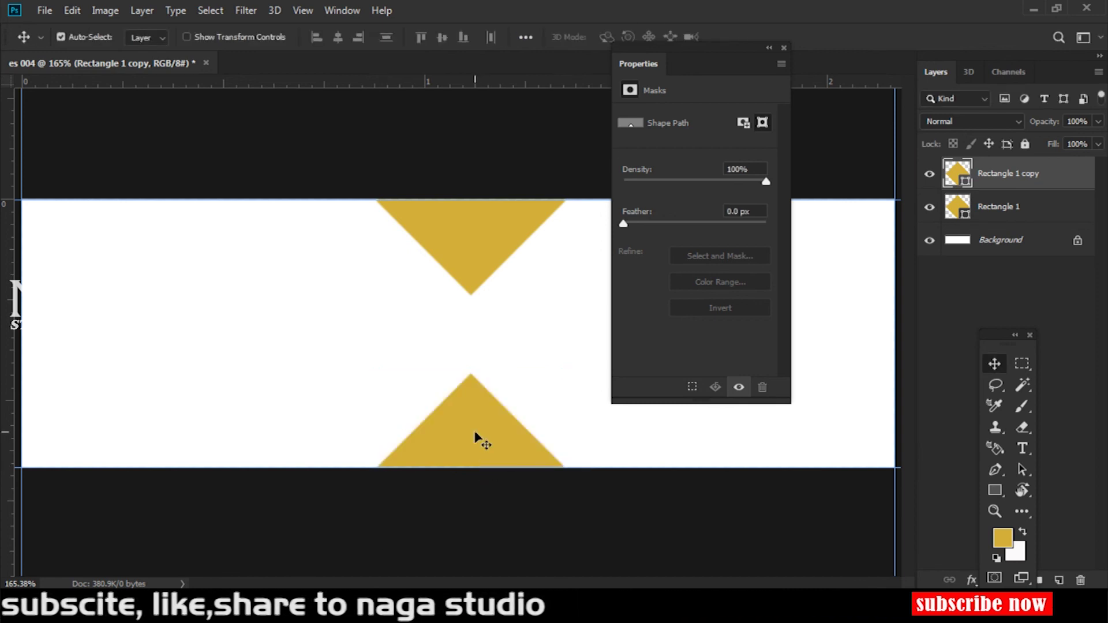
{"action": "mouse_move", "coordinate": [473, 441]}
{"action": "left_mouse_down"}
{"action": "mouse_move", "coordinate": [150, 319]}
{"action": "mouse_move", "coordinate": [63, 319]}
{"action": "left_mouse_up"}
Place a diamond copy at the top right, shrunk to about 70%
{"action": "key", "text": "ctrl+t"}
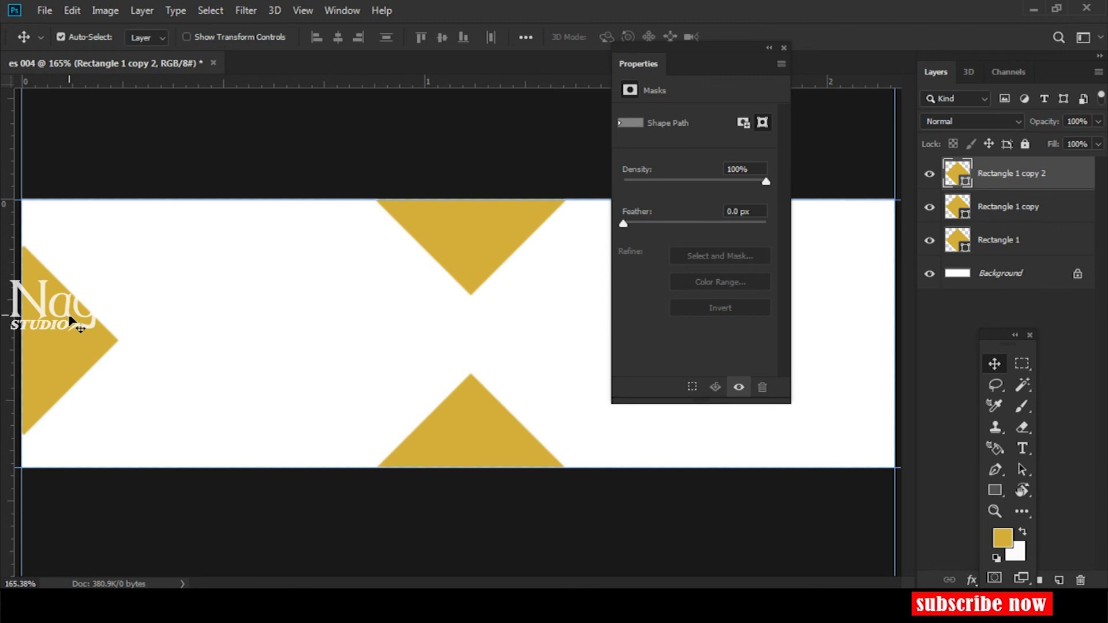
{"action": "left_click_drag", "start_coordinate": [714, 61], "coordinate": [397, 179]}
{"action": "mouse_move", "coordinate": [69, 323]}
{"action": "left_mouse_down"}
{"action": "mouse_move", "coordinate": [730, 306]}
{"action": "mouse_move", "coordinate": [838, 330]}
{"action": "left_mouse_up"}
{"action": "key", "text": "ctrl+t"}
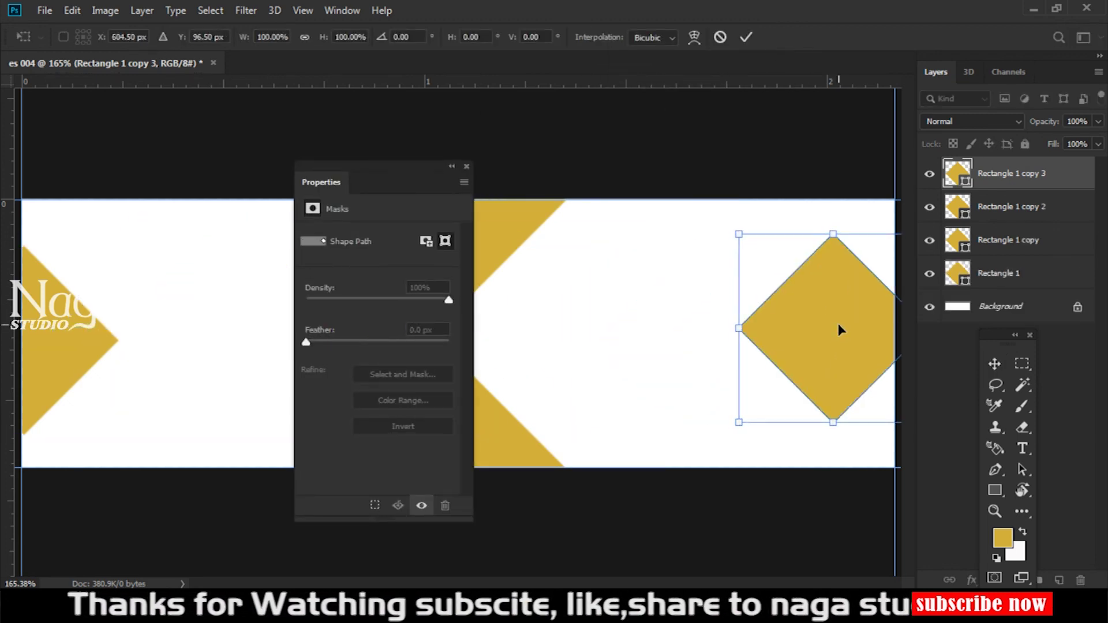
{"action": "left_click_drag", "start_coordinate": [735, 234], "coordinate": [792, 288]}
{"action": "mouse_move", "coordinate": [847, 345]}
{"action": "left_mouse_down"}
{"action": "mouse_move", "coordinate": [815, 259]}
{"action": "mouse_move", "coordinate": [843, 403]}
{"action": "mouse_move", "coordinate": [822, 406]}
{"action": "left_mouse_up"}
{"action": "key", "text": "Return"}
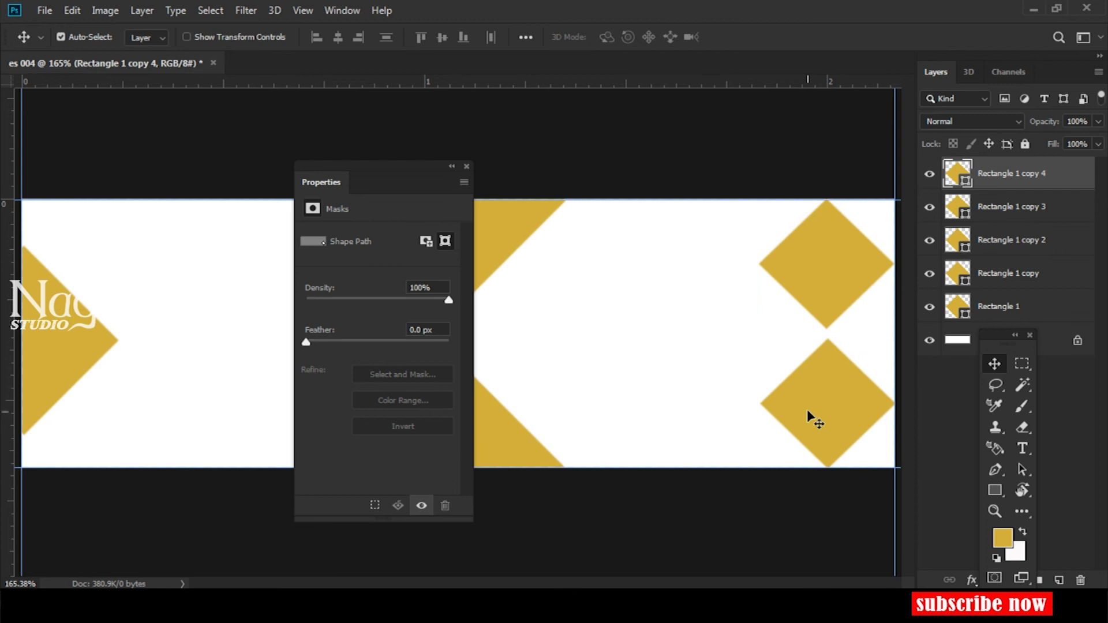
Shrink the lower and upper right-side diamonds further
{"action": "left_click_drag", "start_coordinate": [760, 340], "coordinate": [789, 361]}
{"action": "left_click_drag", "start_coordinate": [844, 421], "coordinate": [831, 393]}
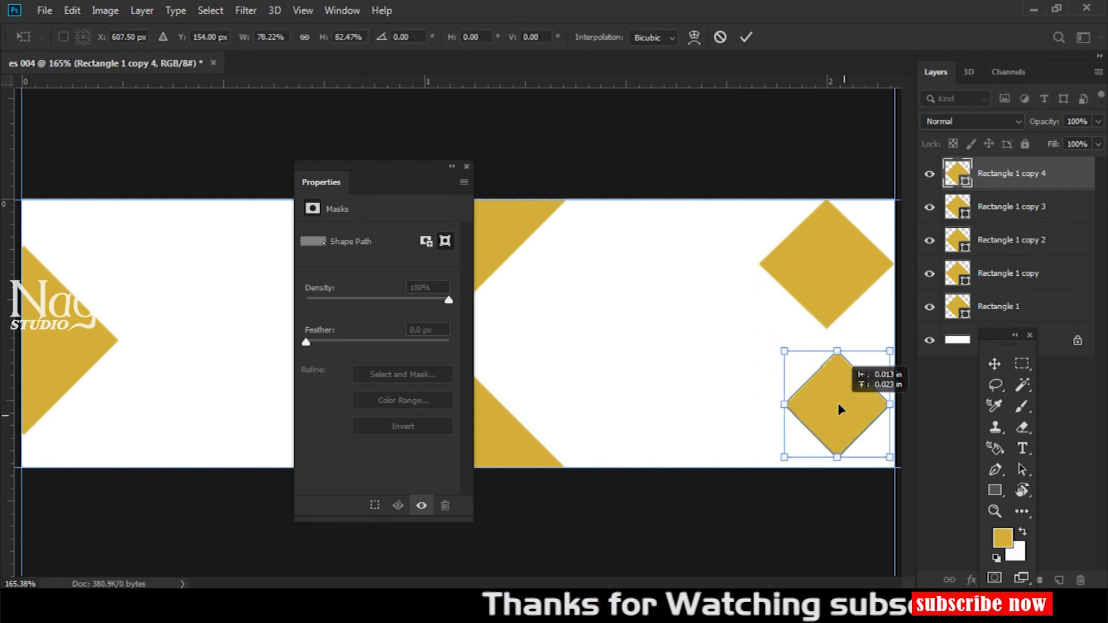
{"action": "key", "text": "Return"}
{"action": "right_click", "coordinate": [841, 279]}
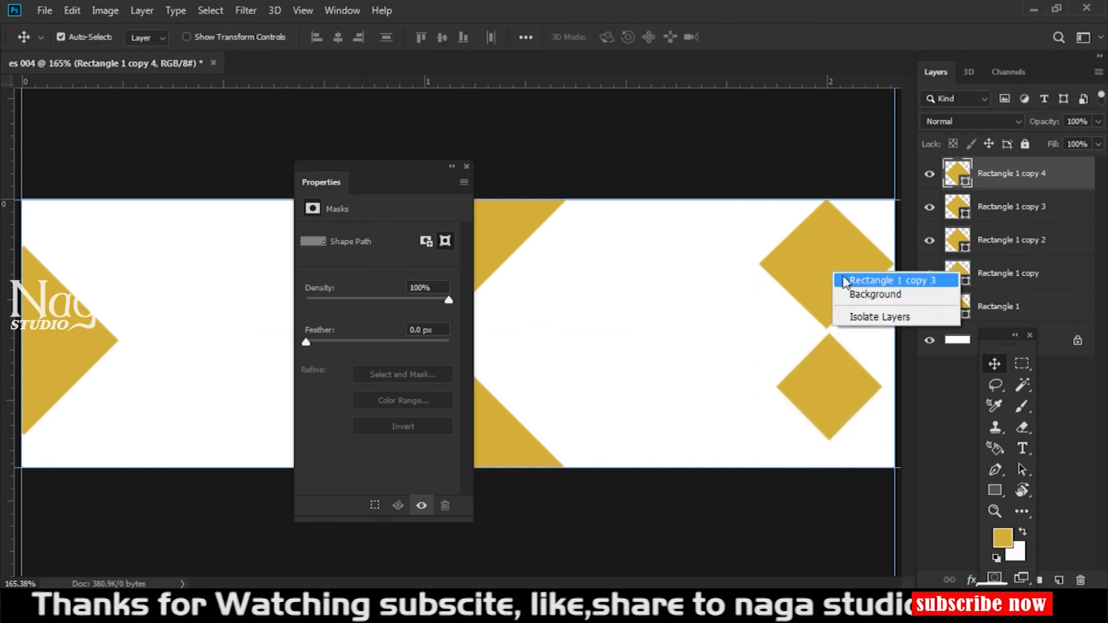
{"action": "left_click", "coordinate": [847, 280]}
{"action": "key", "text": "ctrl+t"}
{"action": "left_click_drag", "start_coordinate": [756, 327], "coordinate": [787, 303]}
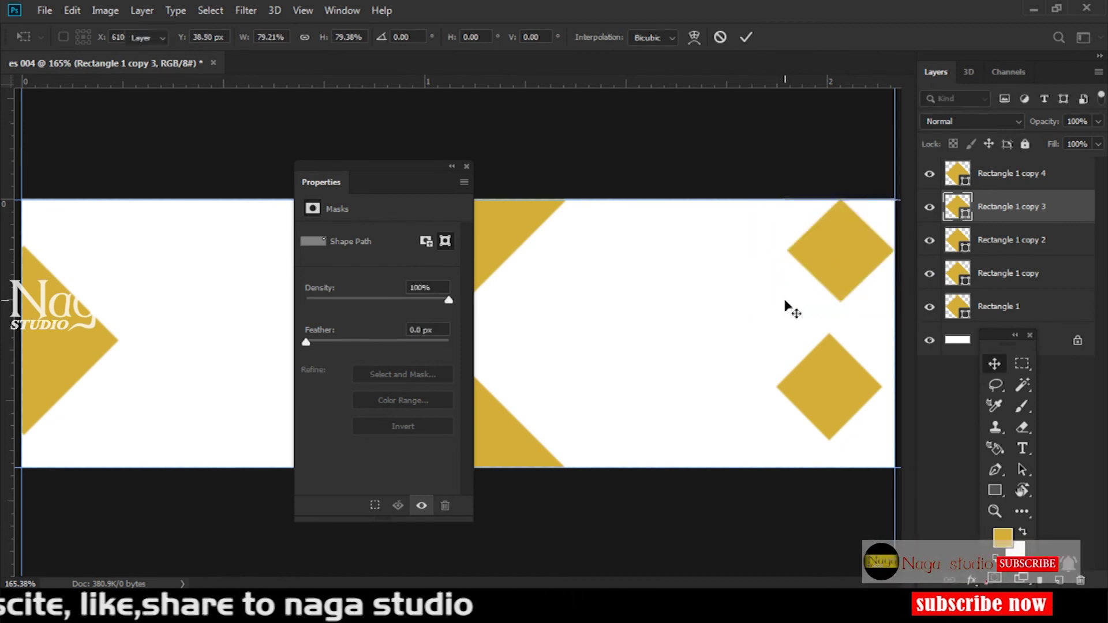
{"action": "key", "text": "Return"}
Move the lower diamond just below the upper one, slightly smaller
{"action": "left_click", "coordinate": [835, 389]}
{"action": "left_click_drag", "start_coordinate": [831, 384], "coordinate": [842, 351]}
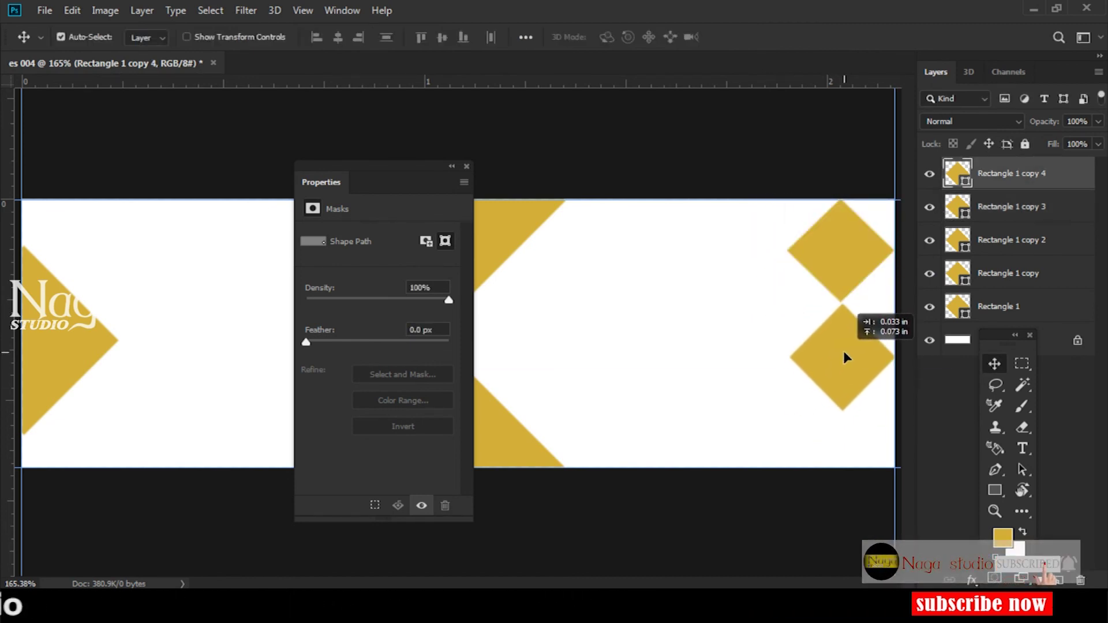
{"action": "key", "text": "ctrl+t"}
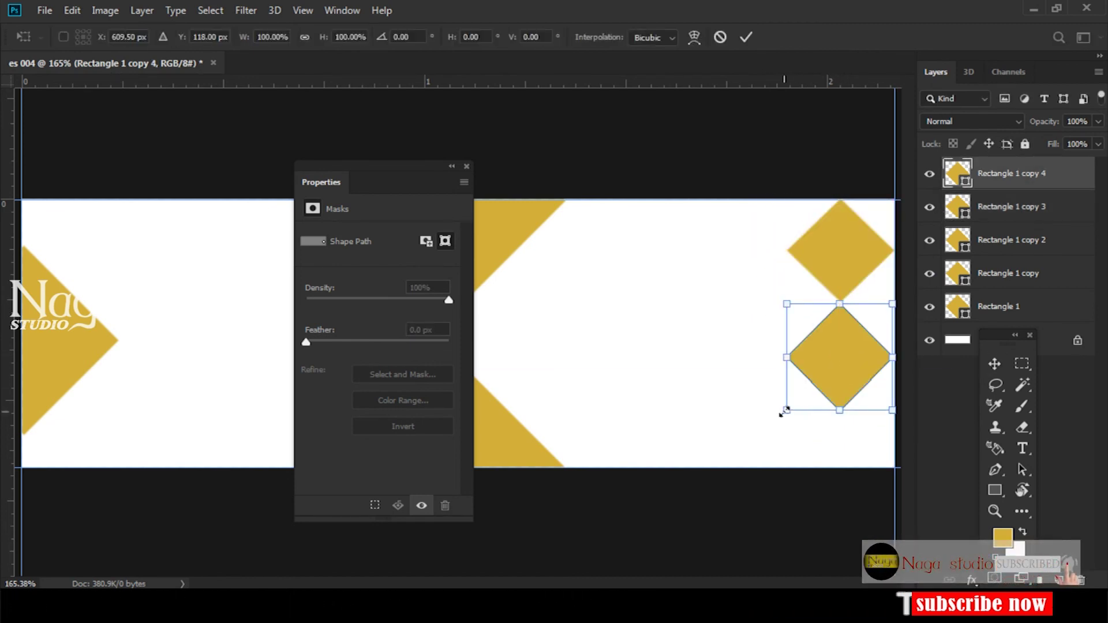
{"action": "left_click_drag", "start_coordinate": [860, 350], "coordinate": [864, 345]}
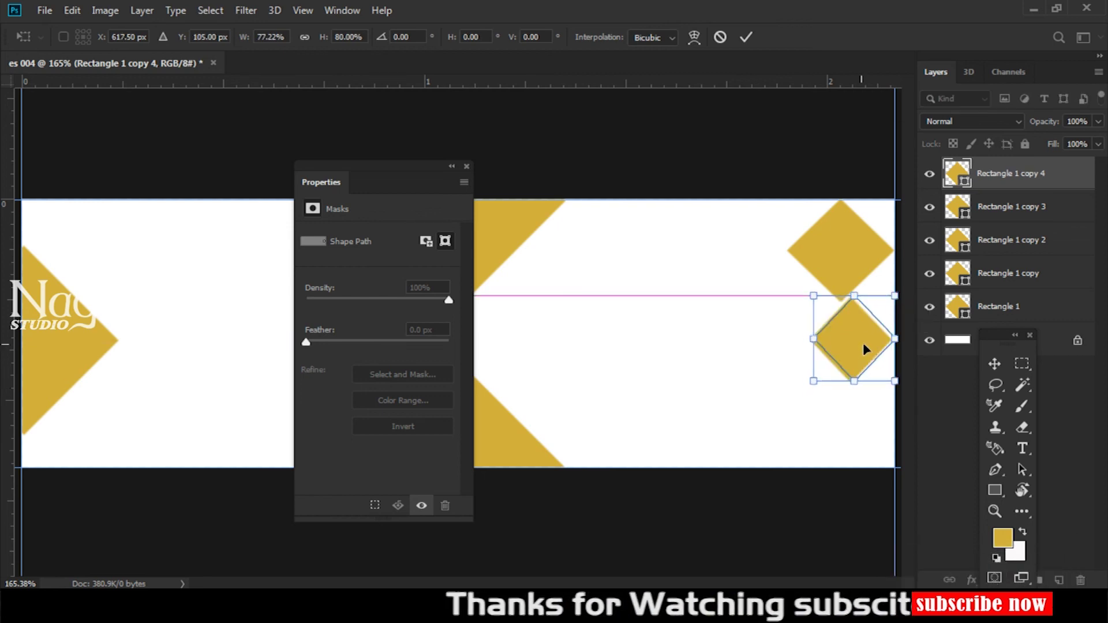
{"action": "key", "text": "Return"}
Duplicate a third, smaller diamond further down and close the mask settings panel
{"action": "right_click", "coordinate": [858, 348]}
{"action": "left_click", "coordinate": [883, 370]}
{"action": "right_click", "coordinate": [872, 352]}
{"action": "left_click", "coordinate": [889, 361]}
{"action": "left_click_drag", "start_coordinate": [858, 341], "coordinate": [857, 422]}
{"action": "key", "text": "ctrl+t"}
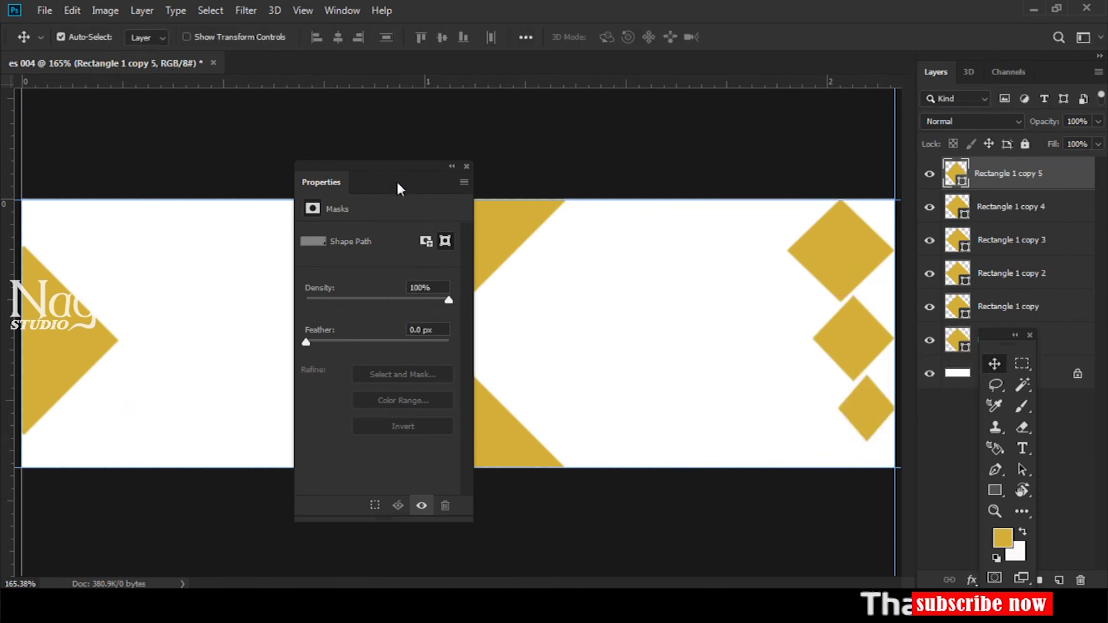
{"action": "left_click_drag", "start_coordinate": [398, 188], "coordinate": [469, 238]}
{"action": "left_click", "coordinate": [539, 217]}
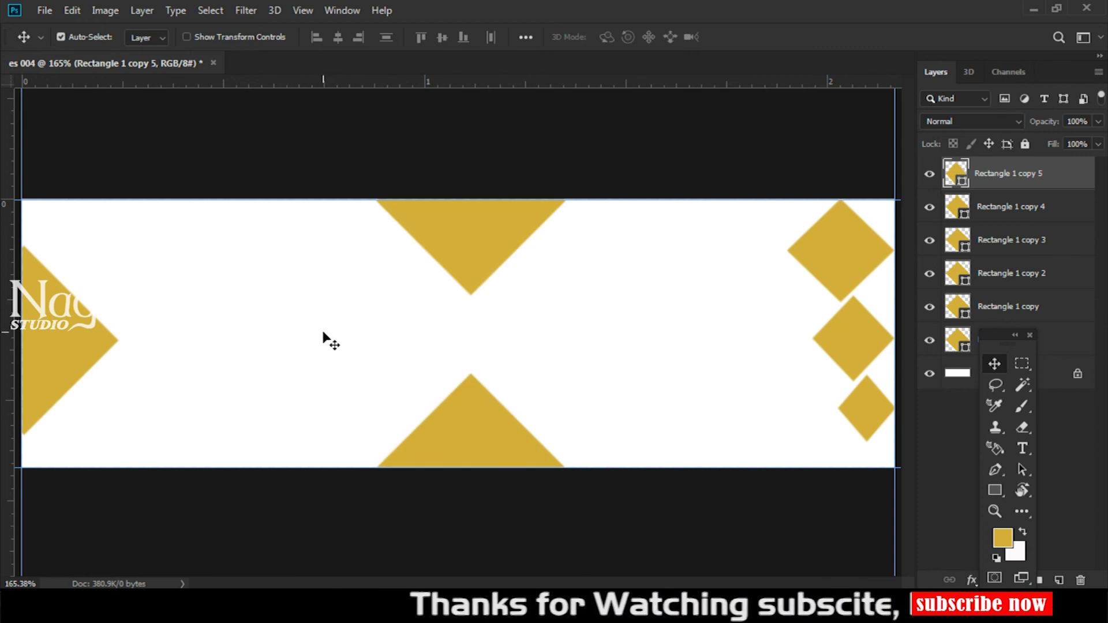
Draw a tall gold rectangle and a wider overlapping one on the banner's left
{"action": "key", "text": "m"}
{"action": "left_click", "coordinate": [994, 490]}
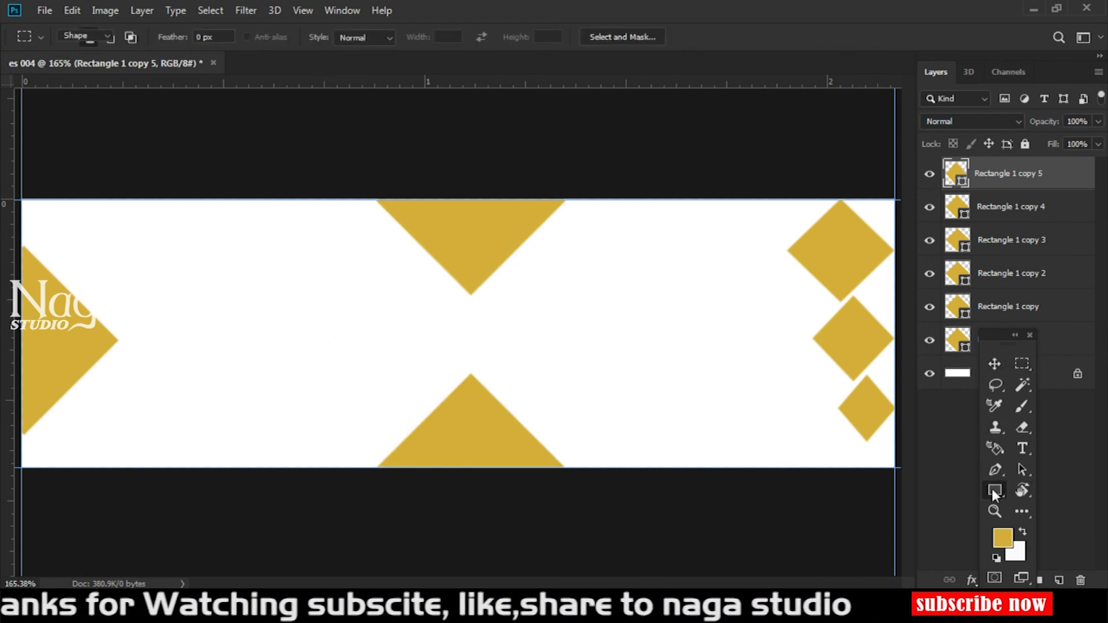
{"action": "left_click_drag", "start_coordinate": [166, 256], "coordinate": [250, 397]}
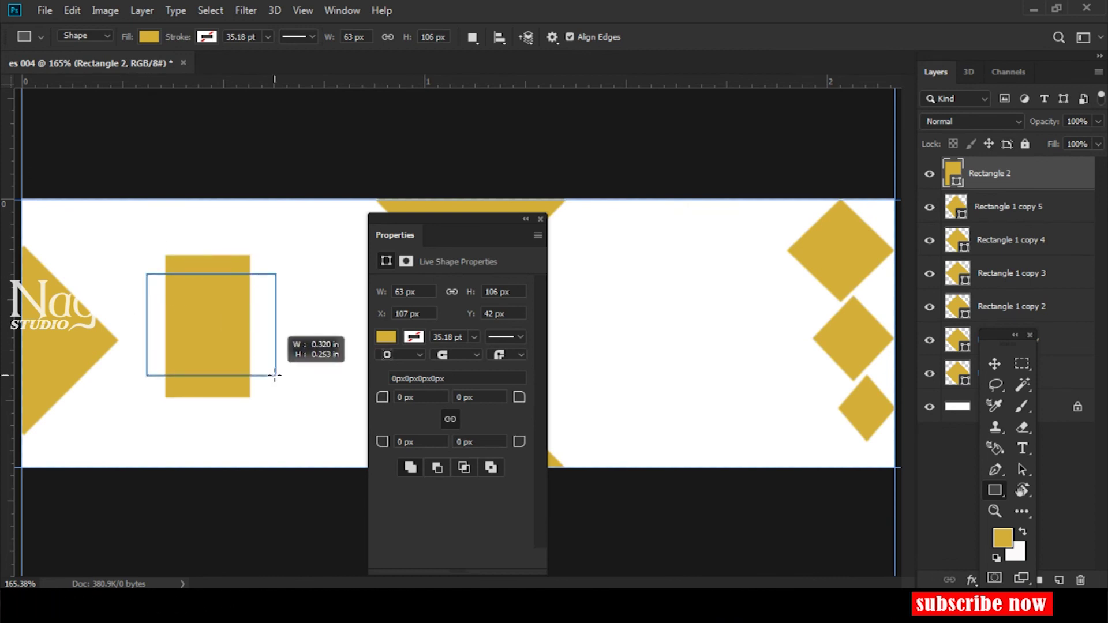
{"action": "left_click_drag", "start_coordinate": [274, 375], "coordinate": [271, 379]}
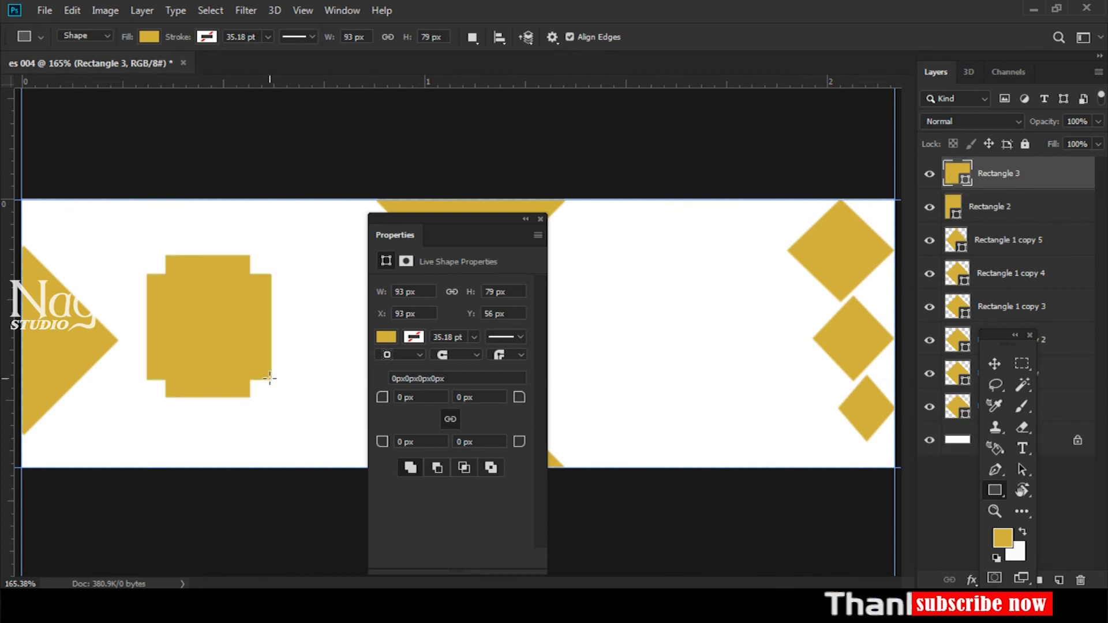
{"action": "left_click_drag", "start_coordinate": [459, 236], "coordinate": [369, 471]}
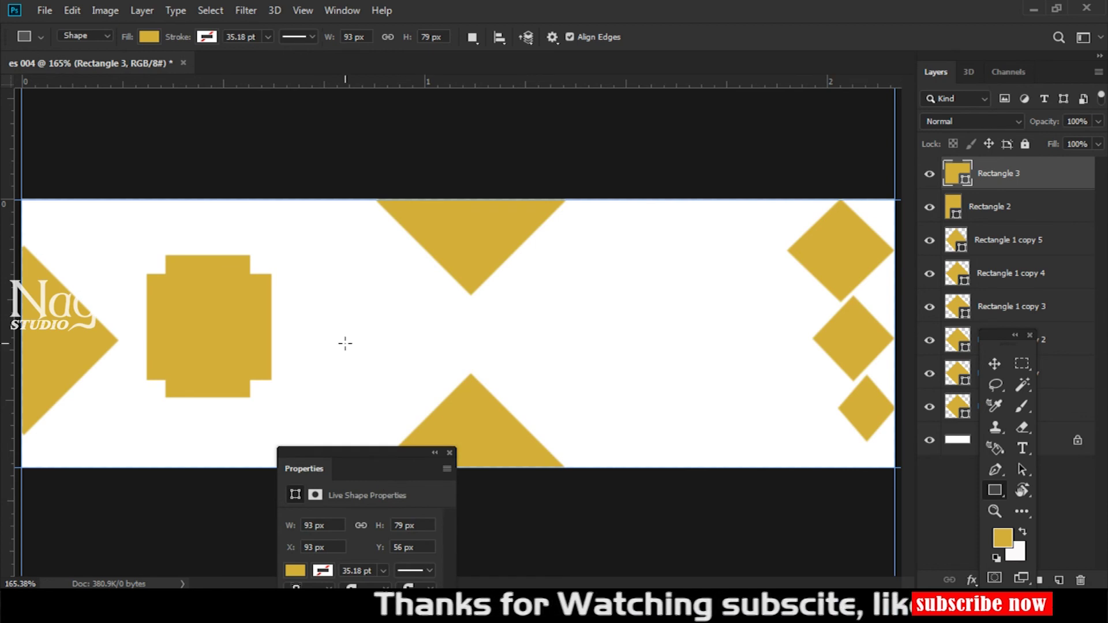
{"action": "key", "text": "t"}
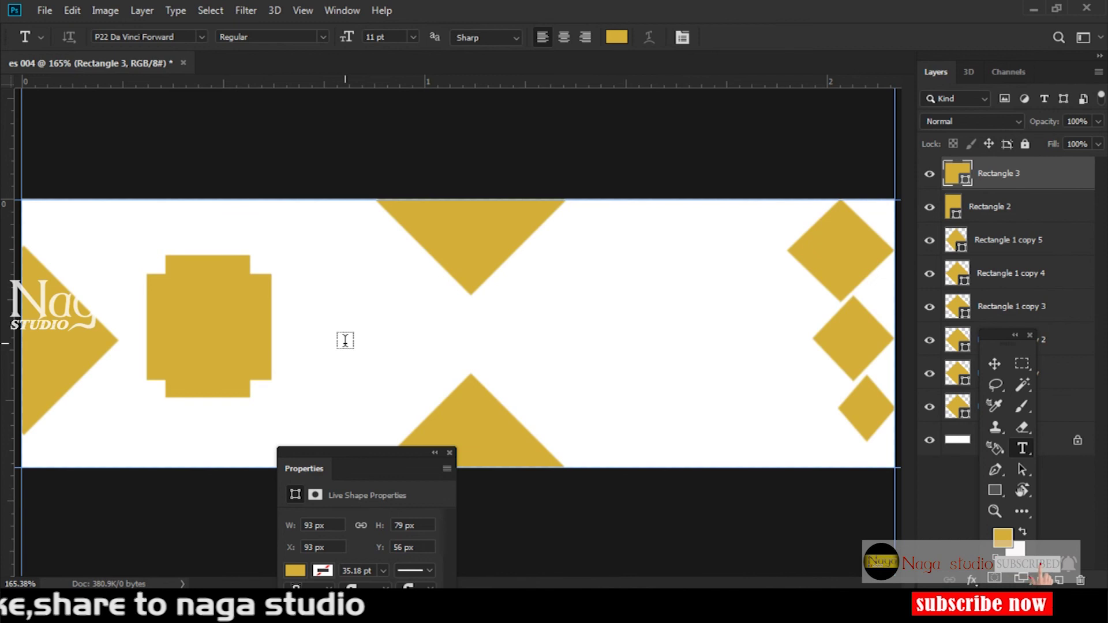
Type the person's name in red Aktuelle beside the badge and scale it down
{"action": "left_click", "coordinate": [616, 37]}
{"action": "left_click_drag", "start_coordinate": [917, 490], "coordinate": [916, 516]}
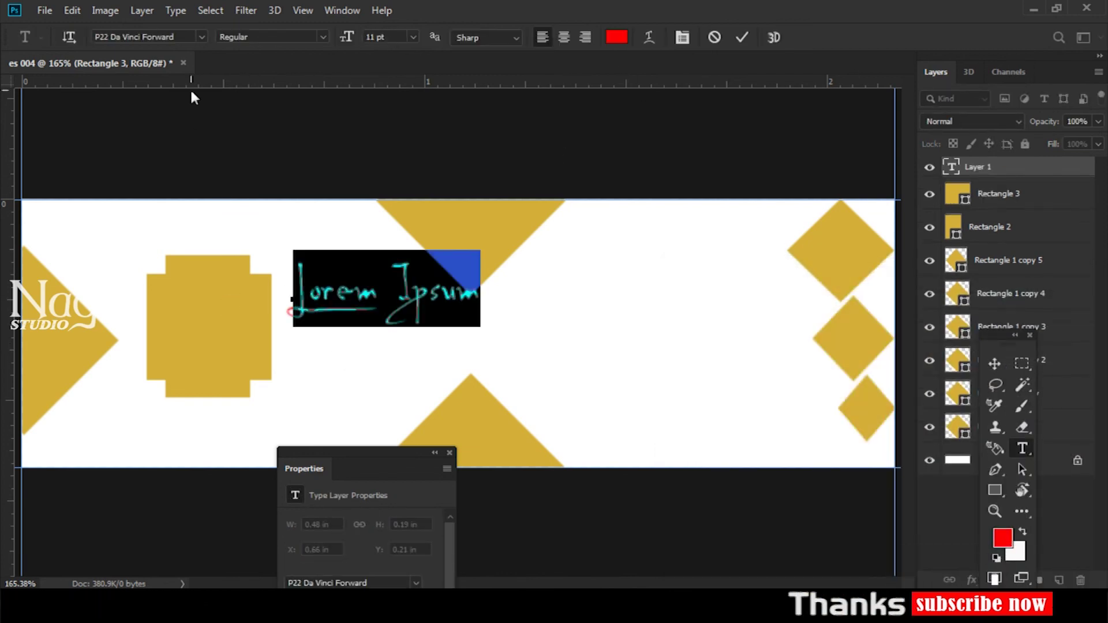
{"action": "left_click", "coordinate": [202, 37]}
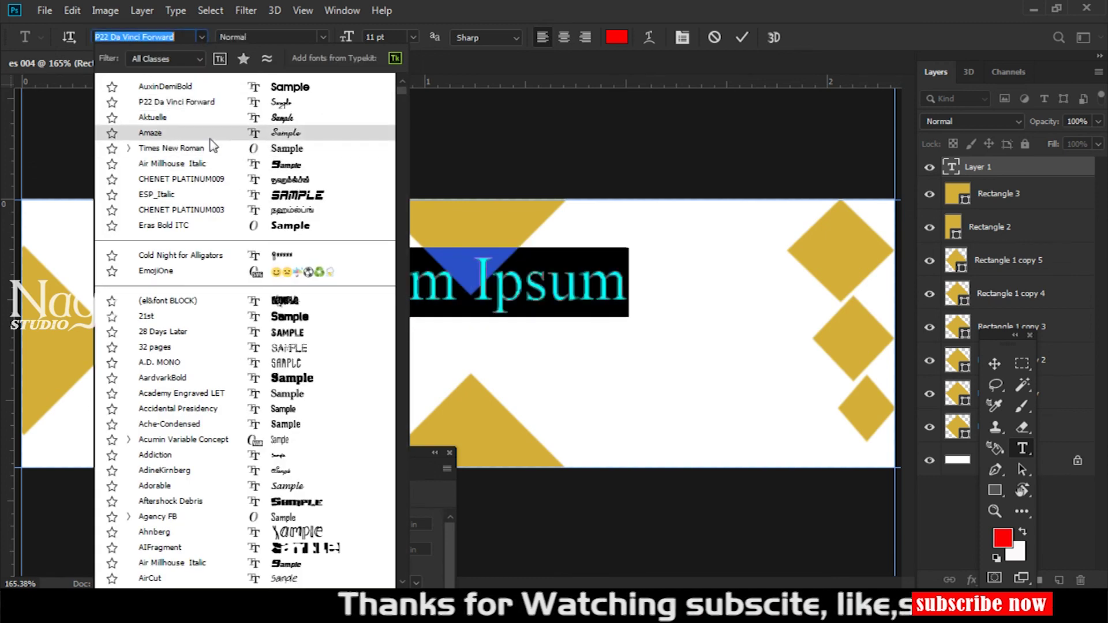
{"action": "left_click", "coordinate": [217, 125]}
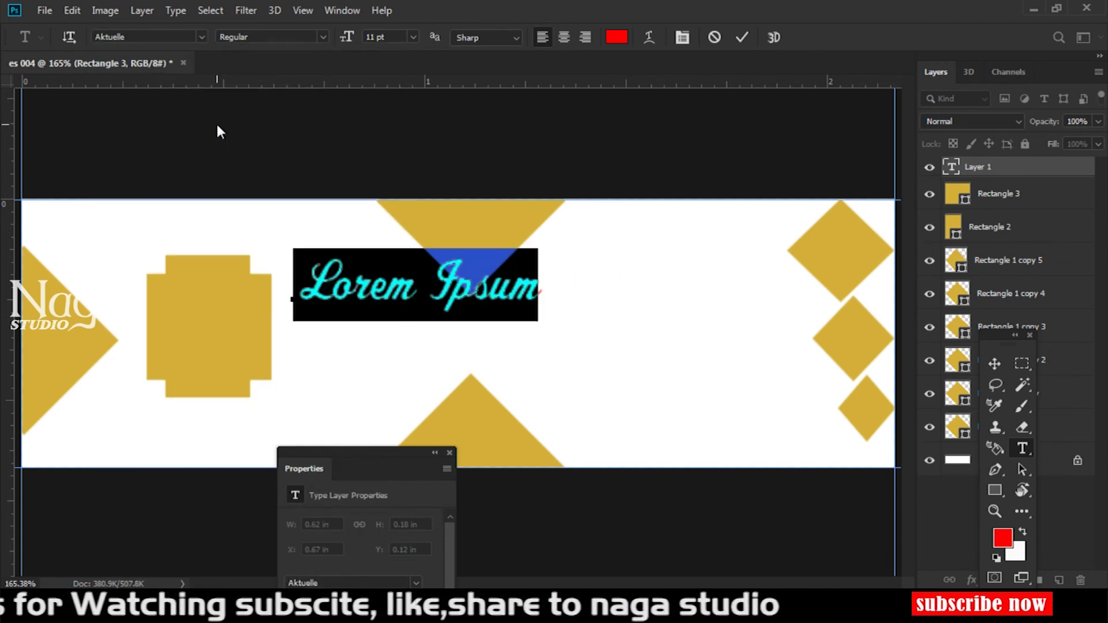
{"action": "type", "text": "L Sent"}
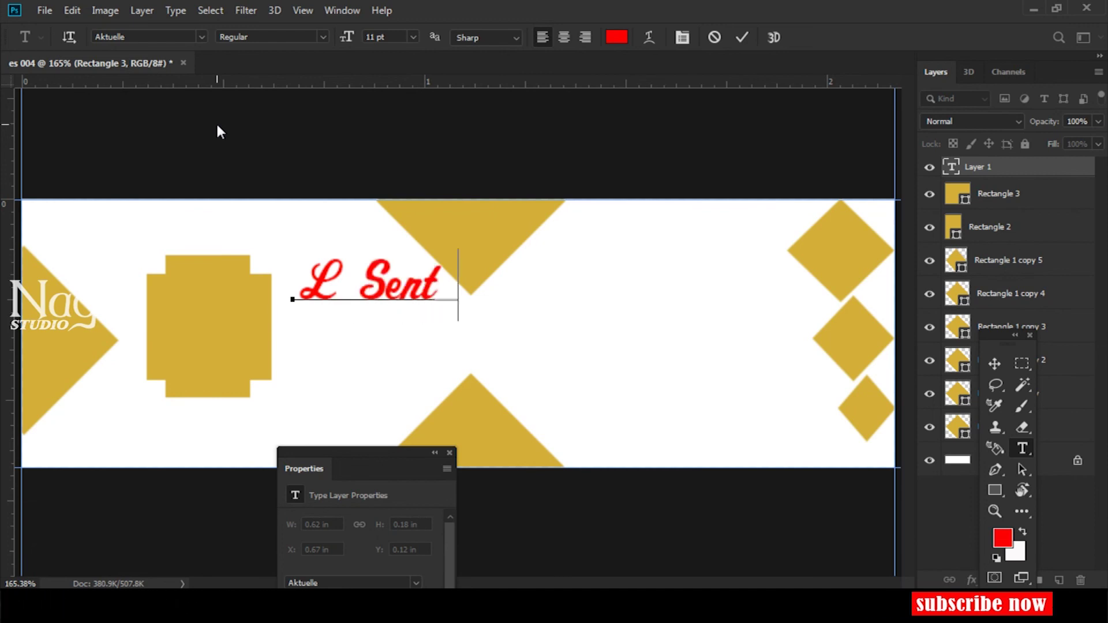
{"action": "type", "text": "hil"}
{"action": "key", "text": "ctrl+Return"}
{"action": "key", "text": "ctrl+t"}
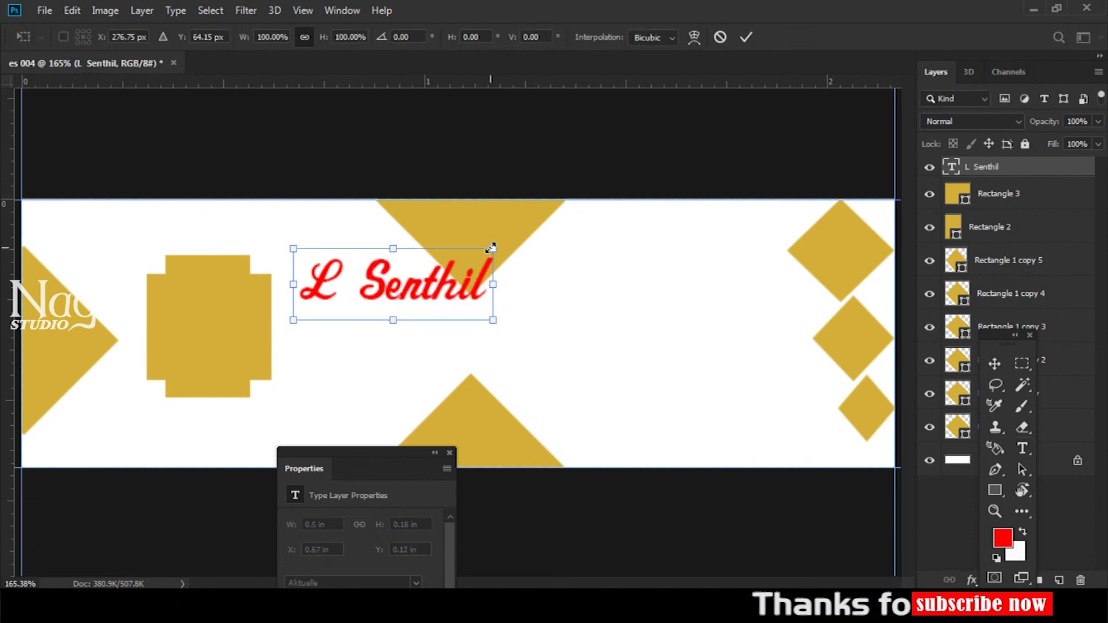
{"action": "left_click_drag", "start_coordinate": [492, 248], "coordinate": [440, 267]}
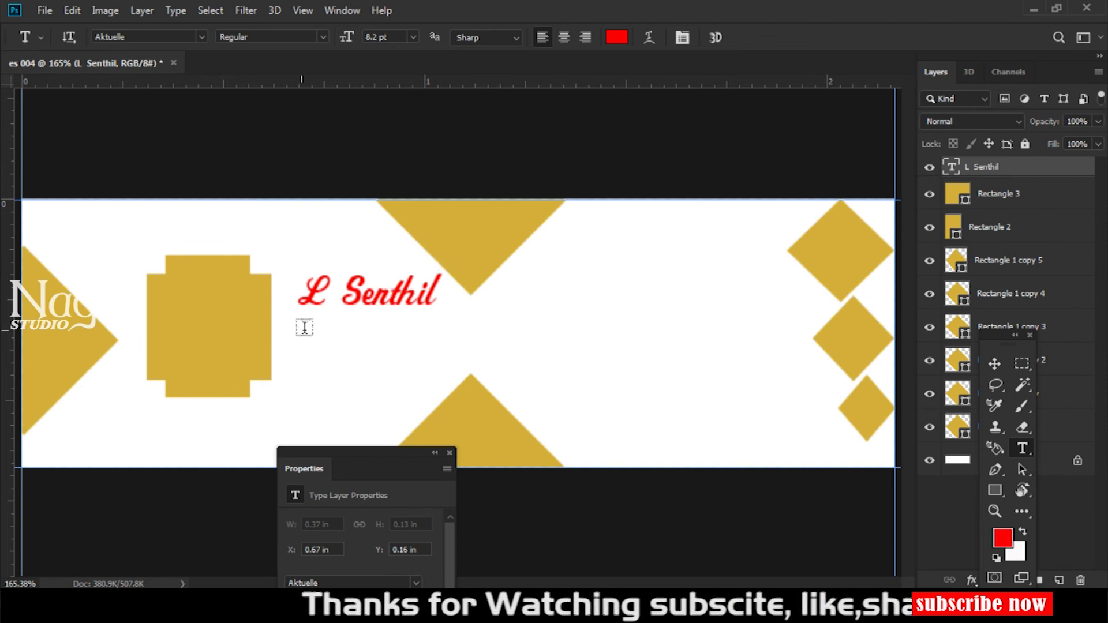
Add a smaller 'NS Designer' text line positioned below the name
{"action": "left_click", "coordinate": [304, 328]}
{"action": "type", "text": "NS"}
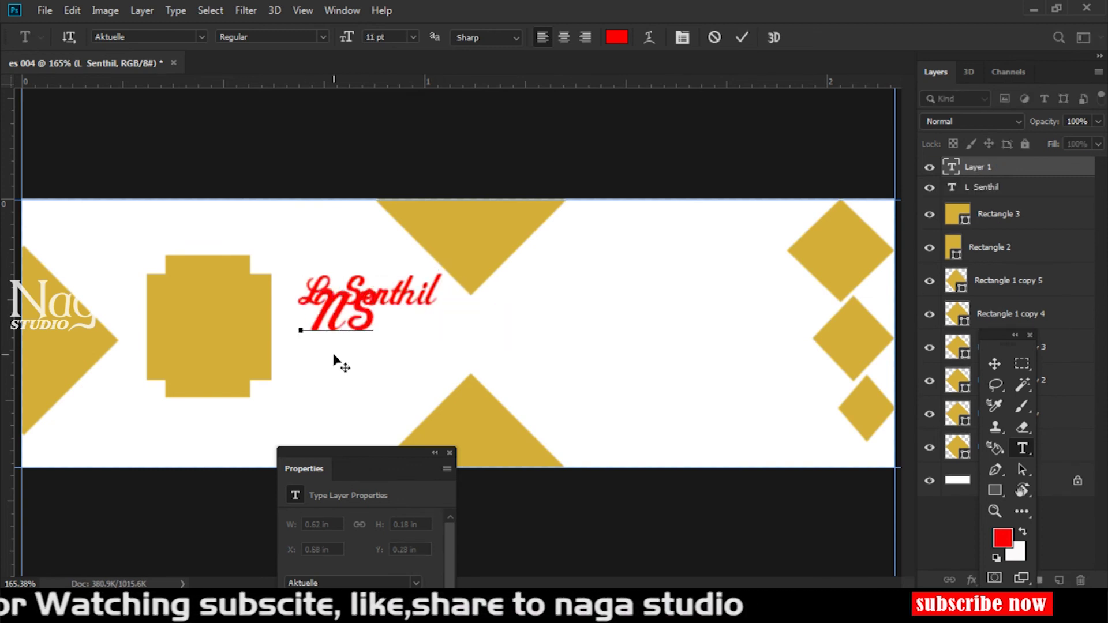
{"action": "type", "text": " Designer"}
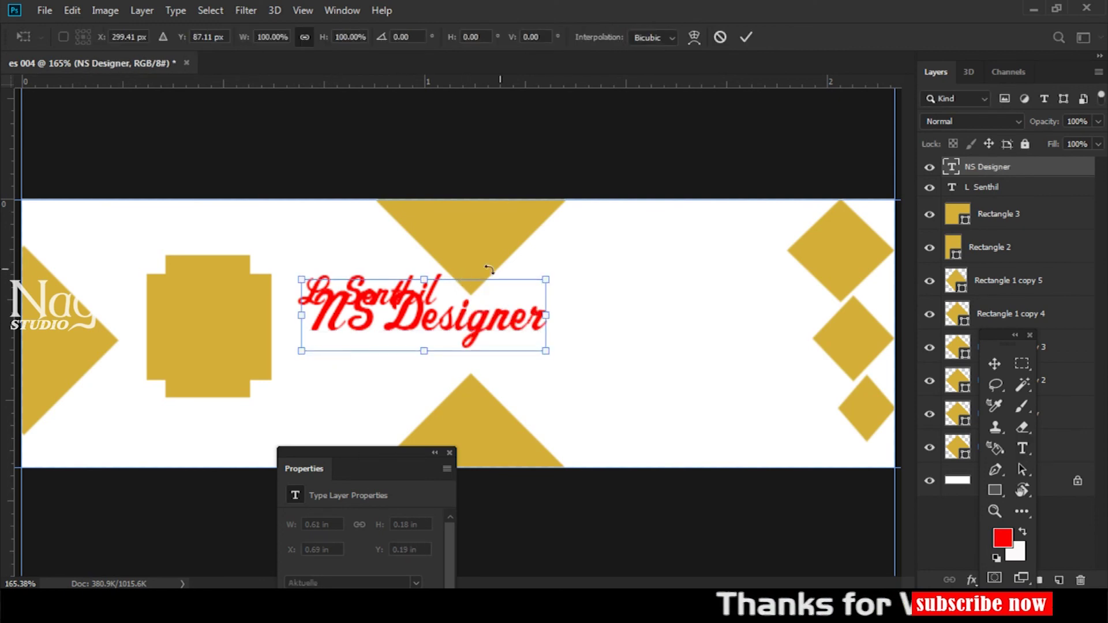
{"action": "left_click_drag", "start_coordinate": [488, 270], "coordinate": [461, 292]}
{"action": "left_click_drag", "start_coordinate": [404, 315], "coordinate": [391, 346]}
{"action": "key", "text": "Return"}
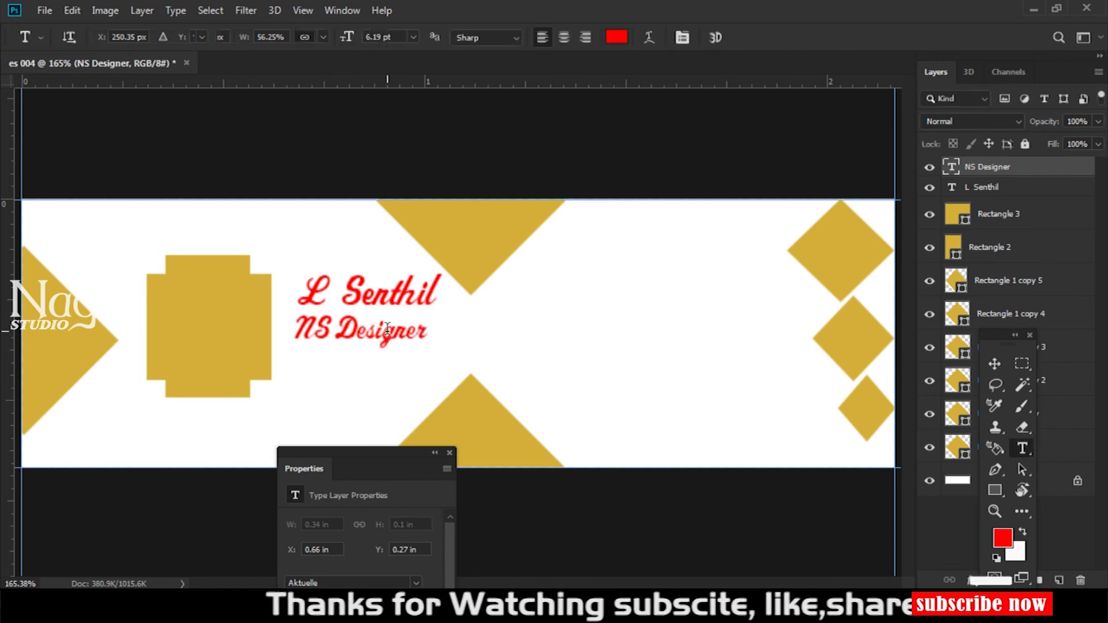
Recolour the 'NS' letters a lighter red
{"action": "left_click_drag", "start_coordinate": [331, 330], "coordinate": [289, 334]}
{"action": "left_click", "coordinate": [616, 37]}
{"action": "left_click", "coordinate": [787, 323]}
{"action": "left_click", "coordinate": [1046, 302]}
{"action": "left_click", "coordinate": [742, 37]}
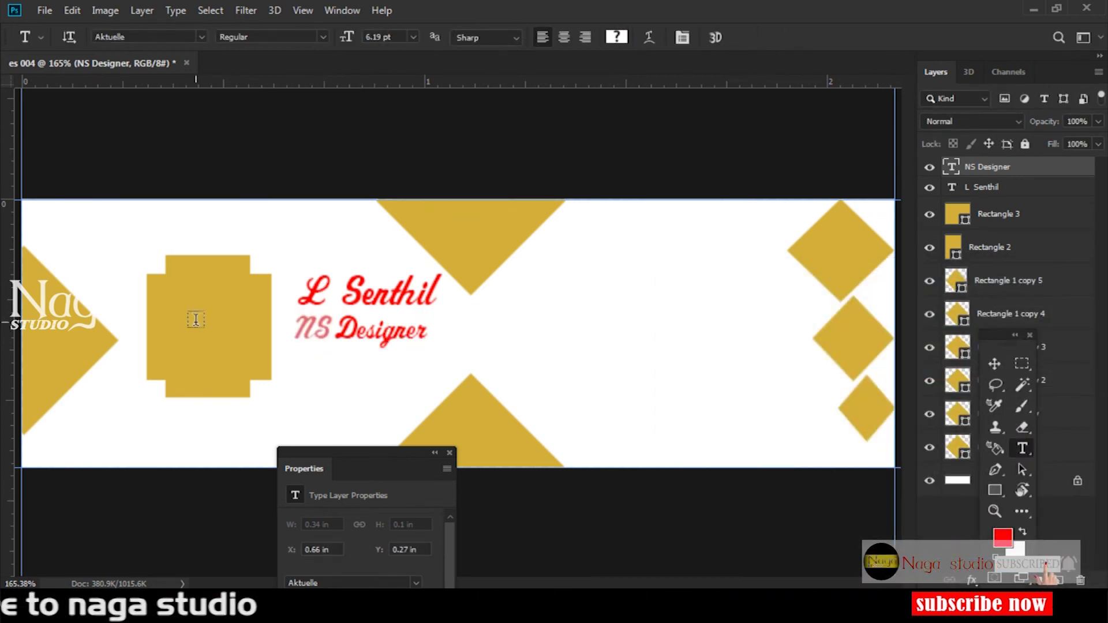
{"action": "left_click_drag", "start_coordinate": [358, 291], "coordinate": [295, 292]}
Colour the name #7e0505, add a mid-banner vertical guide, and start text right of it
{"action": "left_click", "coordinate": [617, 37]}
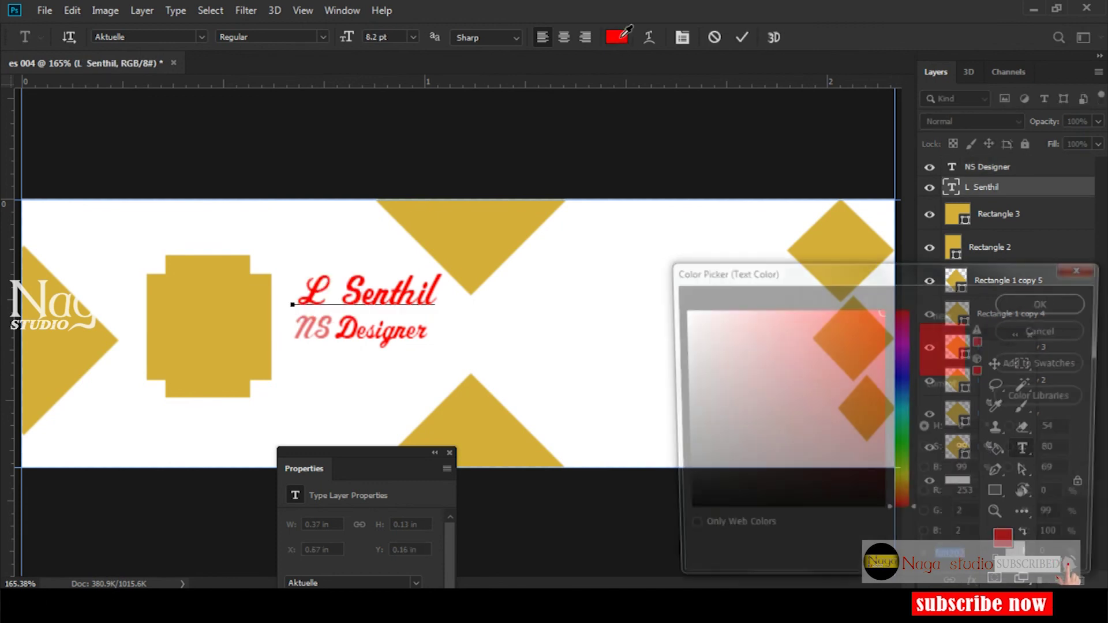
{"action": "left_click", "coordinate": [751, 320]}
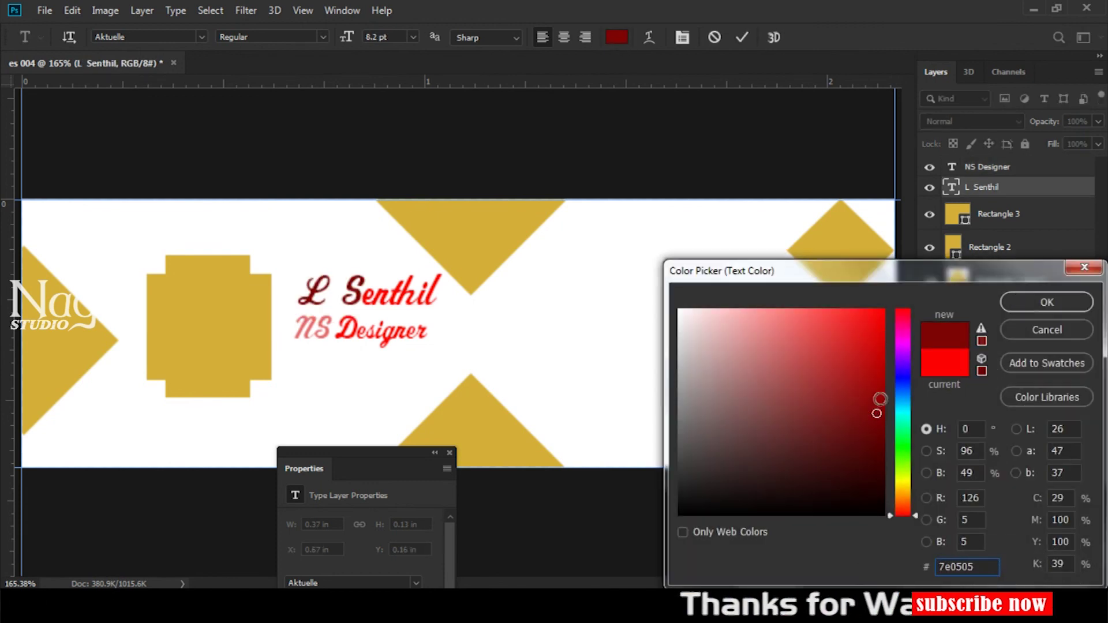
{"action": "key", "text": "Return"}
{"action": "left_click", "coordinate": [743, 38]}
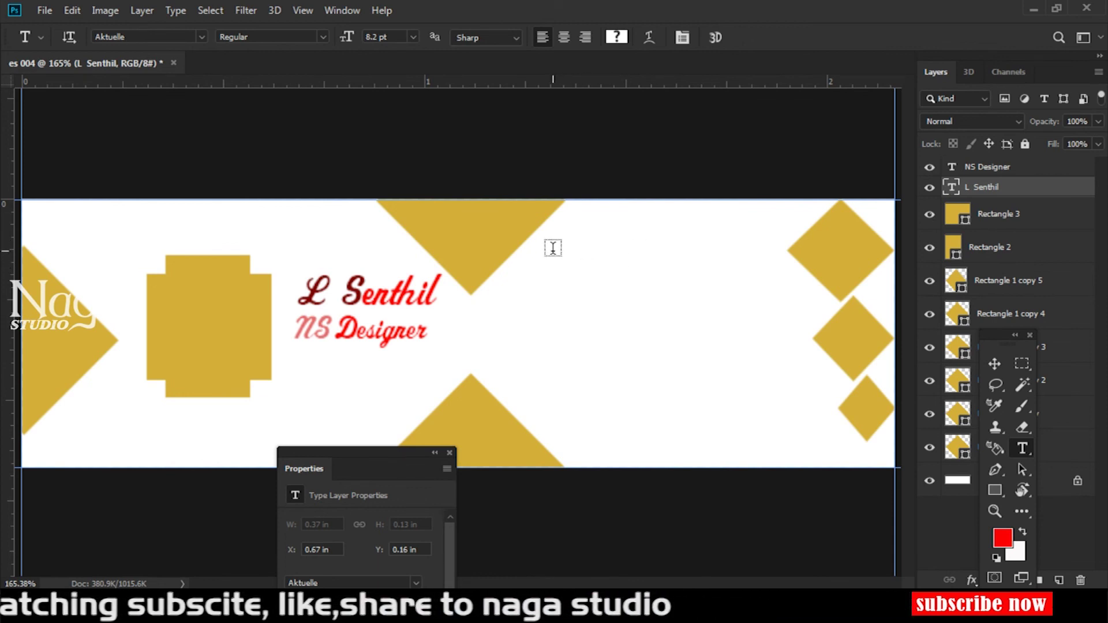
{"action": "mouse_move", "coordinate": [11, 329]}
{"action": "left_mouse_down"}
{"action": "mouse_move", "coordinate": [254, 333]}
{"action": "mouse_move", "coordinate": [556, 298]}
{"action": "left_mouse_up"}
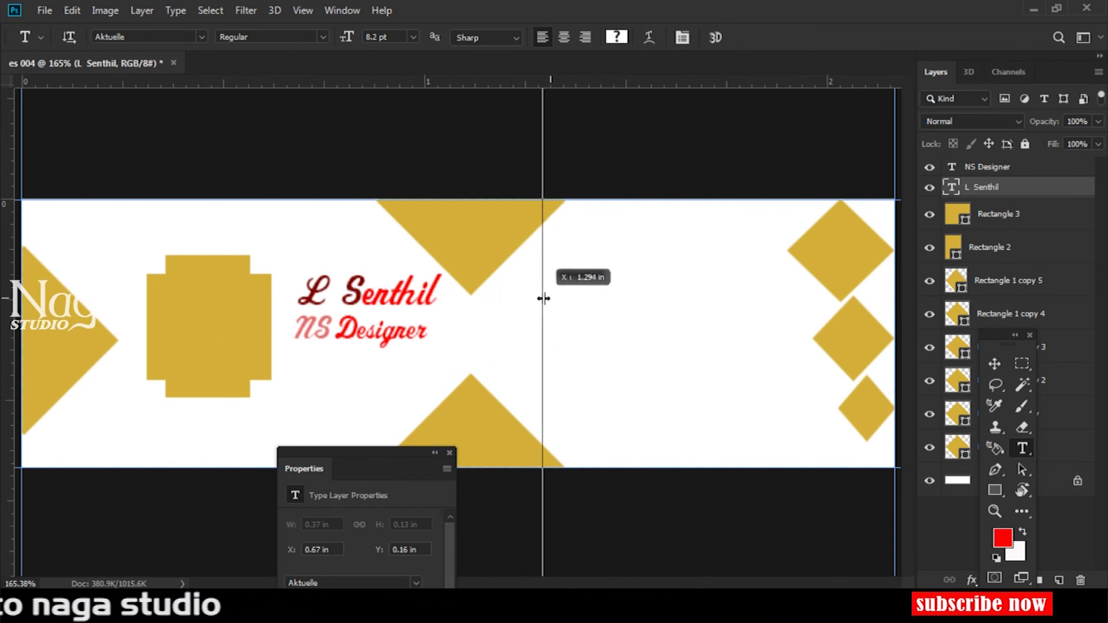
{"action": "left_click", "coordinate": [556, 249]}
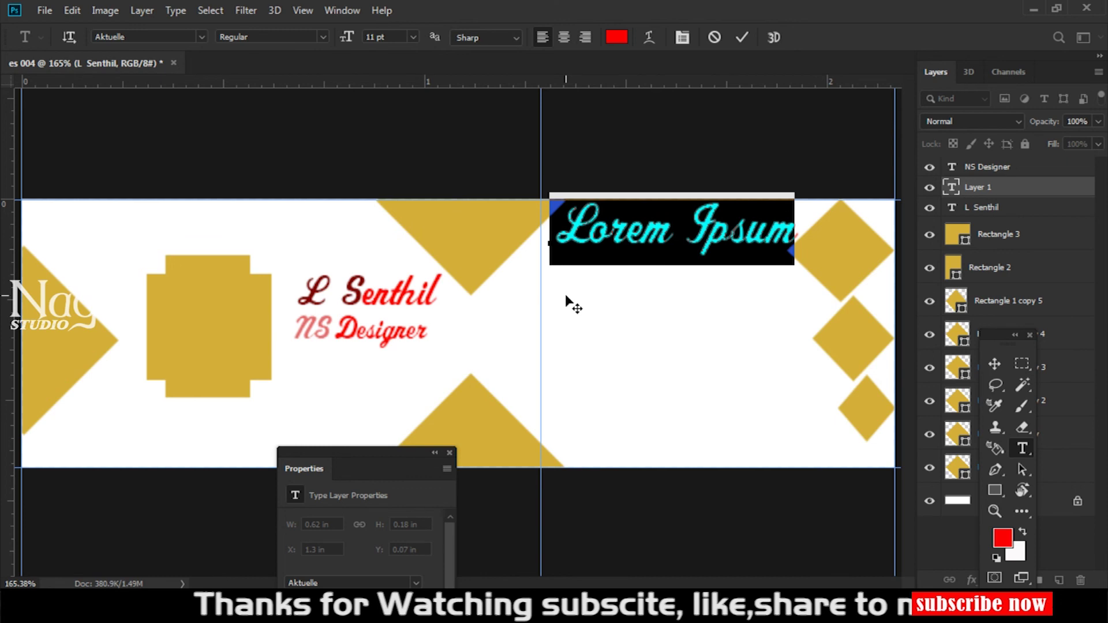
Type the shop address line, scale it to about 50%, and place it top-right
{"action": "type", "text": "Mani Ba"}
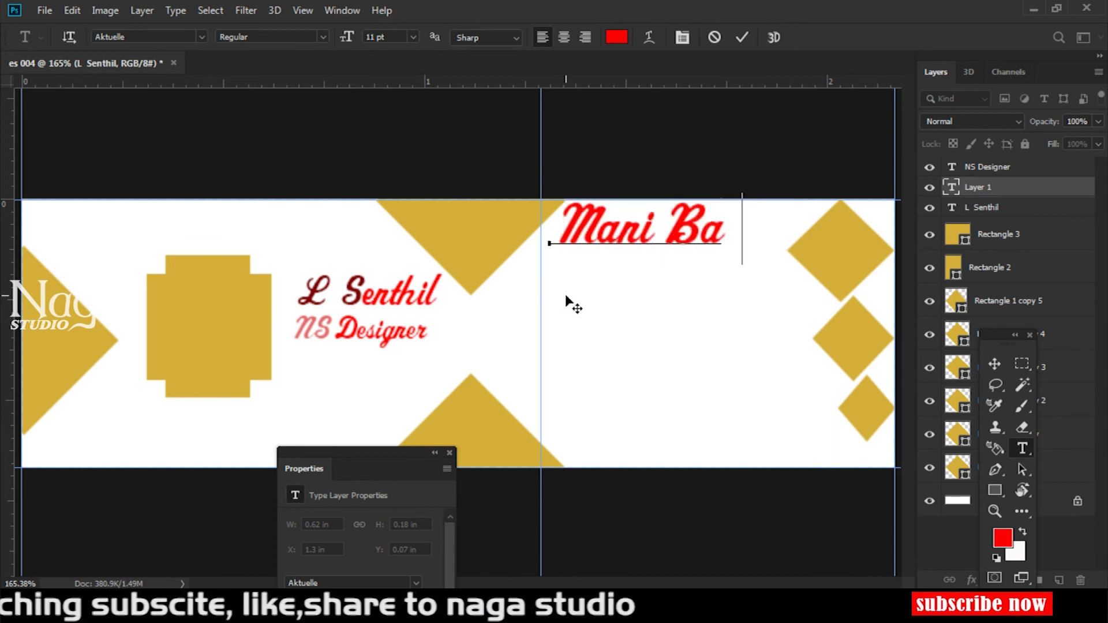
{"action": "type", "text": "zaar"}
{"action": "left_click", "coordinate": [565, 293]}
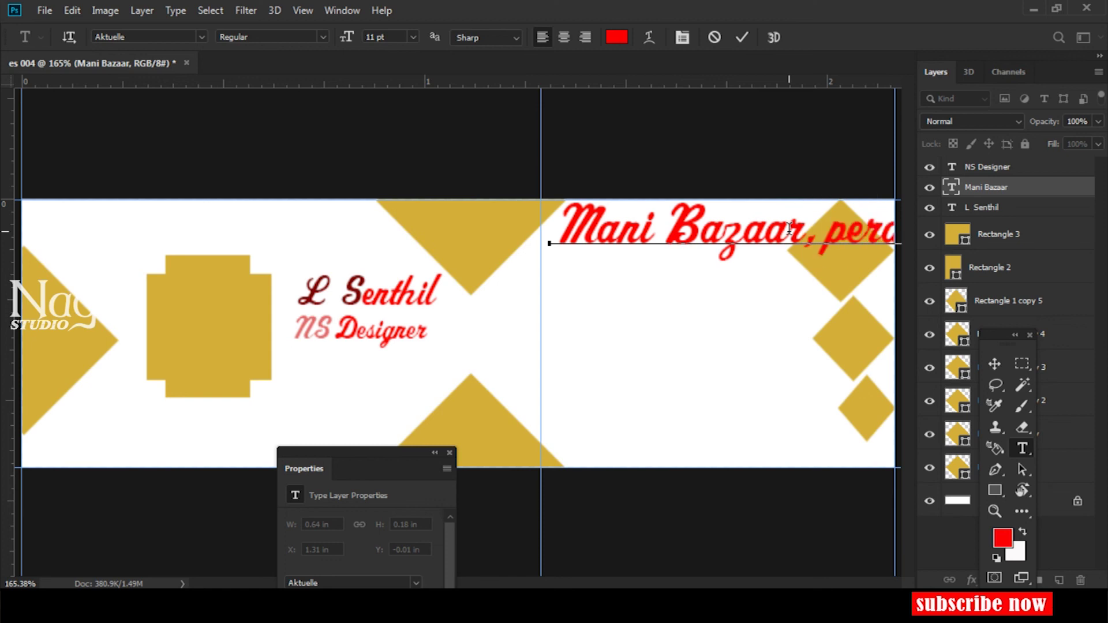
{"action": "key", "text": "ctrl+t"}
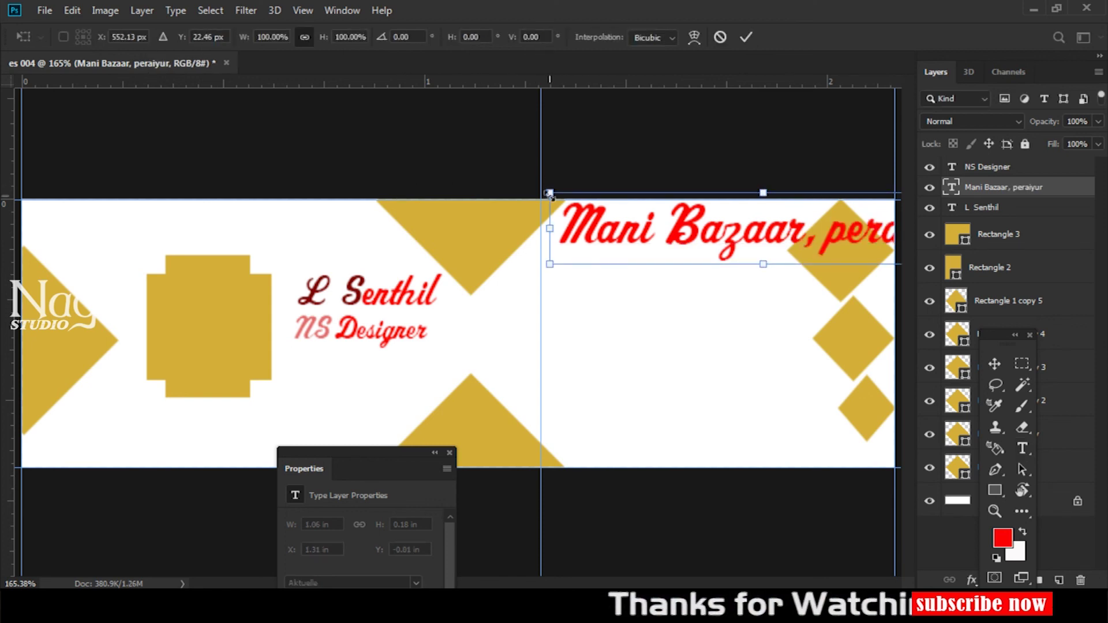
{"action": "mouse_move", "coordinate": [550, 193]}
{"action": "left_mouse_down"}
{"action": "mouse_move", "coordinate": [761, 228]}
{"action": "mouse_move", "coordinate": [587, 249]}
{"action": "mouse_move", "coordinate": [585, 238]}
{"action": "left_mouse_up"}
{"action": "key", "text": "Return"}
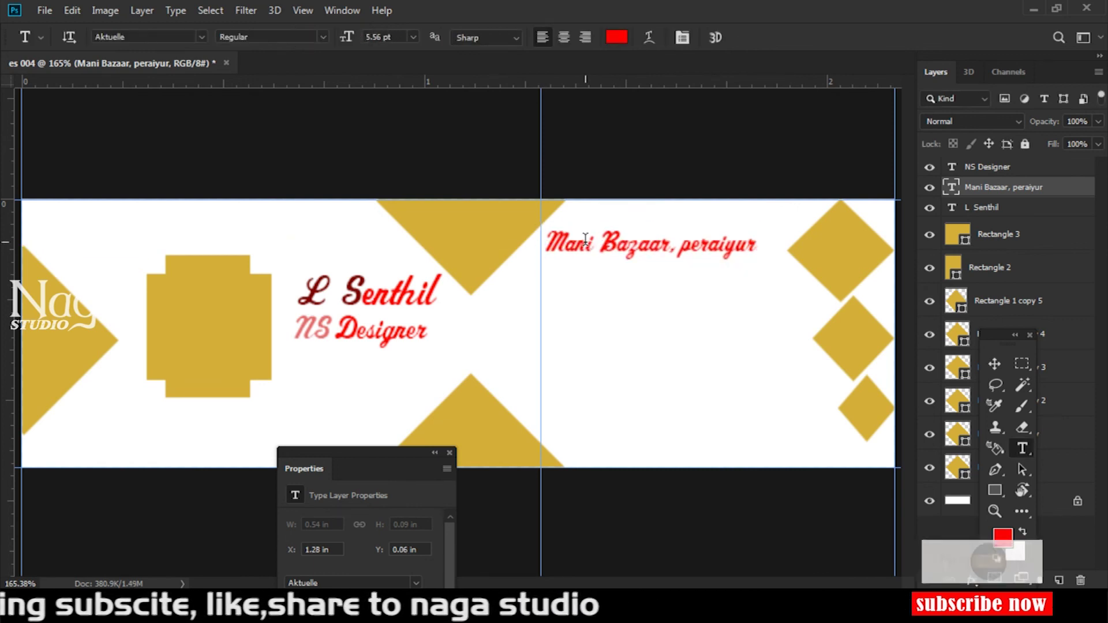
Duplicate the address line directly below the original
{"action": "key", "text": "v"}
{"action": "right_click", "coordinate": [585, 243]}
{"action": "left_click", "coordinate": [586, 251]}
{"action": "left_click_drag", "start_coordinate": [584, 254], "coordinate": [584, 286]}
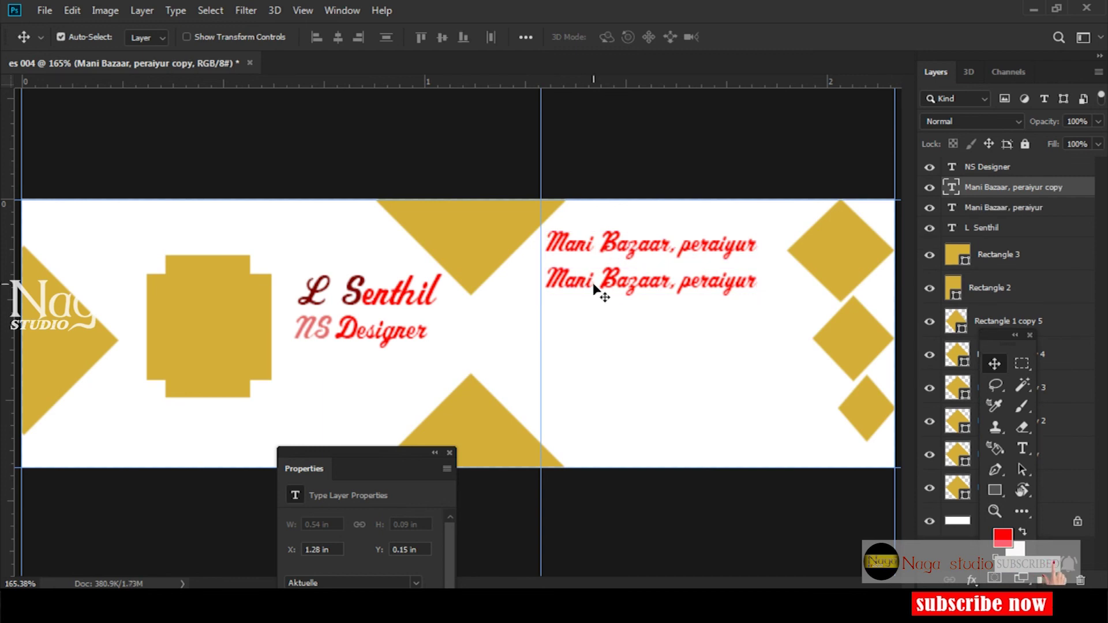
Retype the first copy as the e-mail address line and commit it
{"action": "type", "text": "www"}
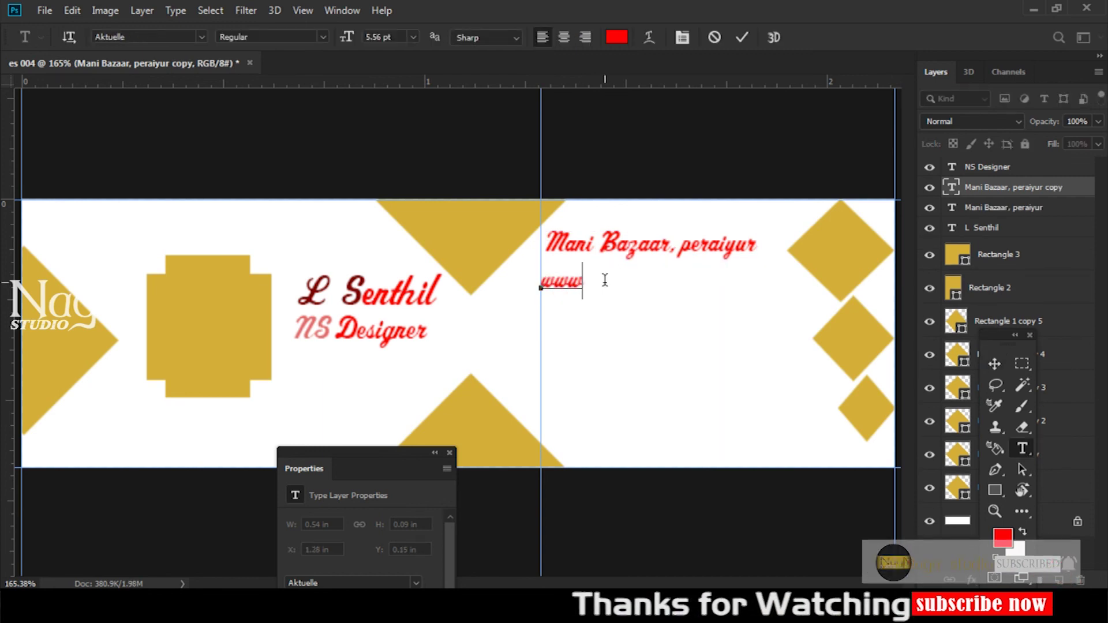
{"action": "type", "text": ". exam"}
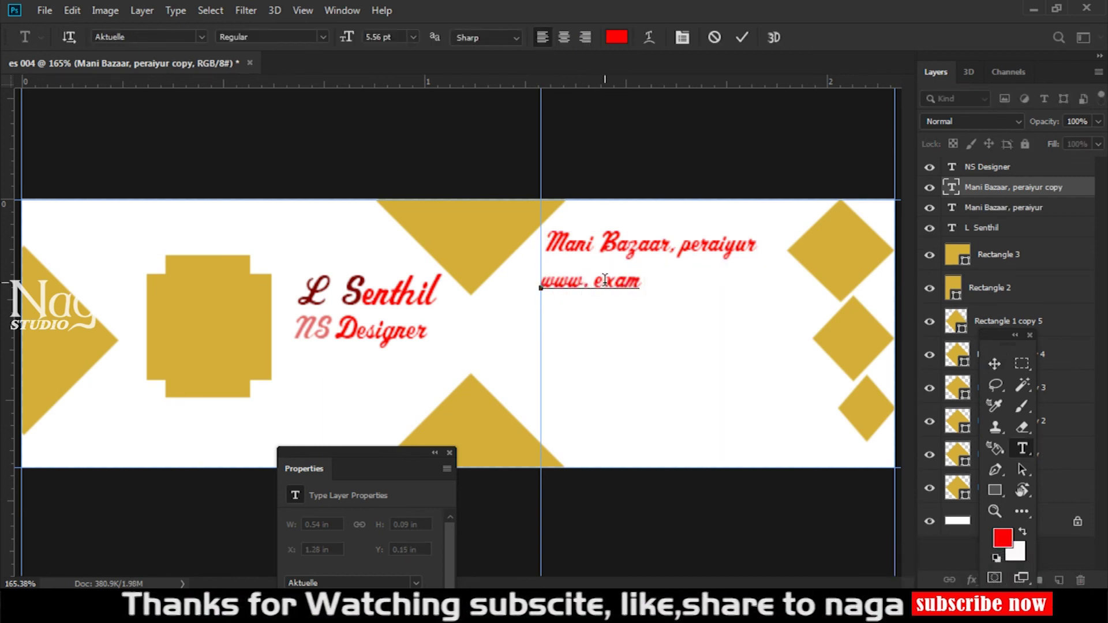
{"action": "type", "text": "@exam.com"}
{"action": "key", "text": "ctrl+Return"}
{"action": "key", "text": "v"}
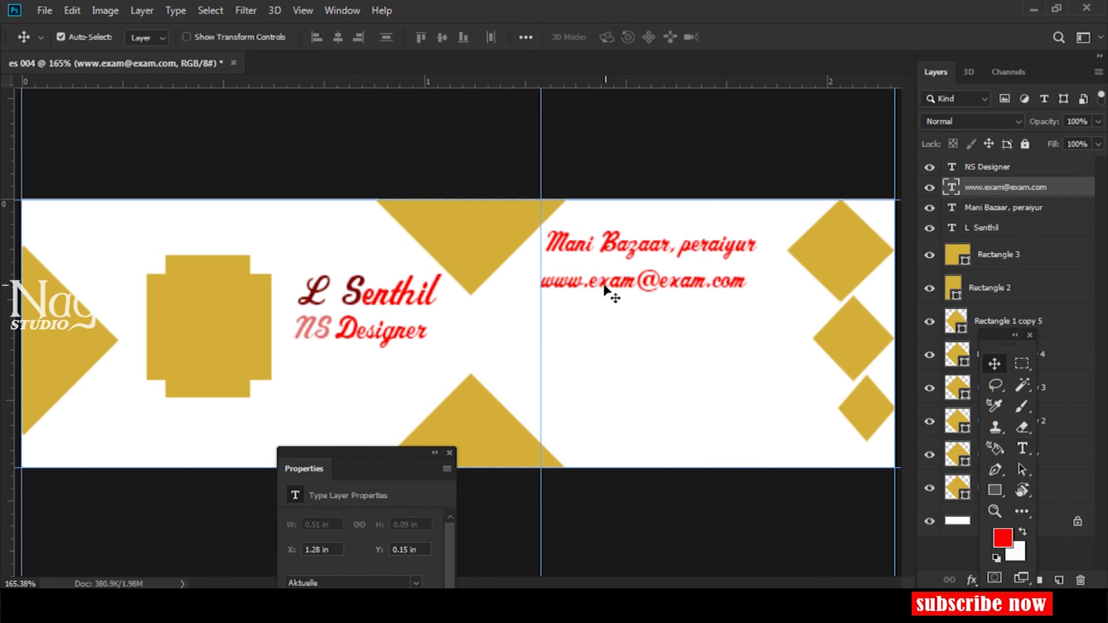
{"action": "left_click_drag", "start_coordinate": [620, 283], "coordinate": [621, 306]}
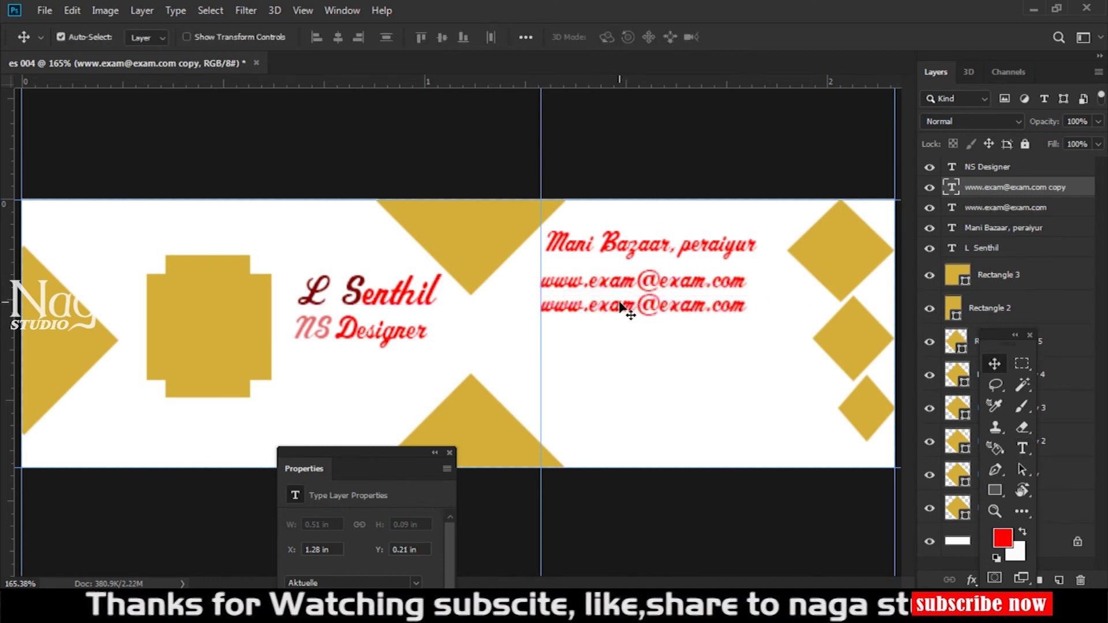
{"action": "key", "text": "t"}
{"action": "left_click", "coordinate": [657, 306]}
{"action": "left_click_drag", "start_coordinate": [658, 306], "coordinate": [533, 309]}
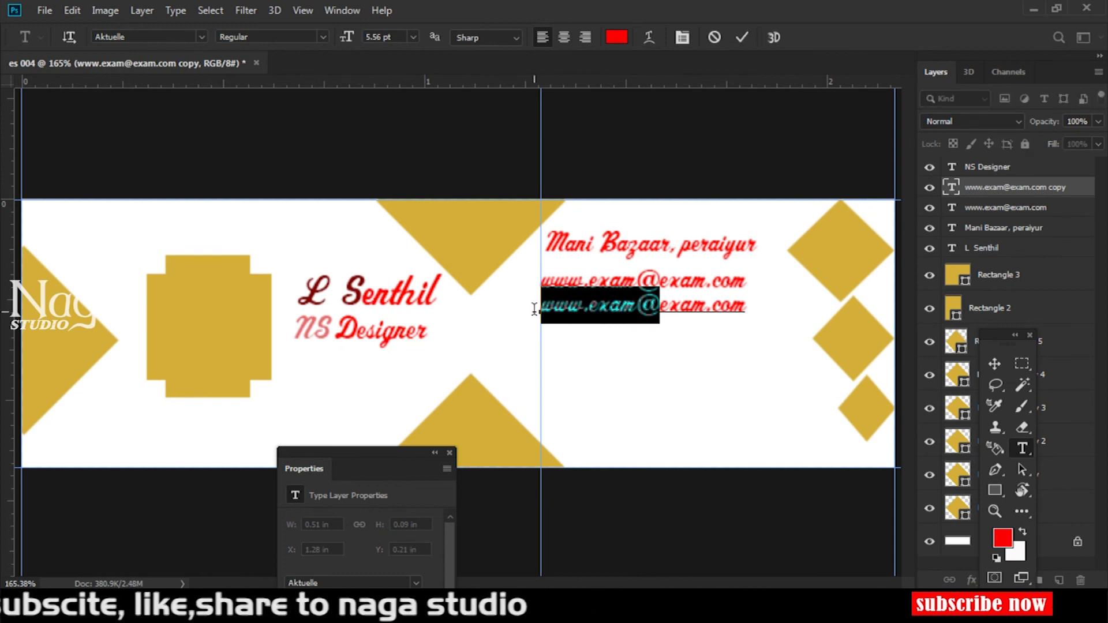
{"action": "type", "text": "www"}
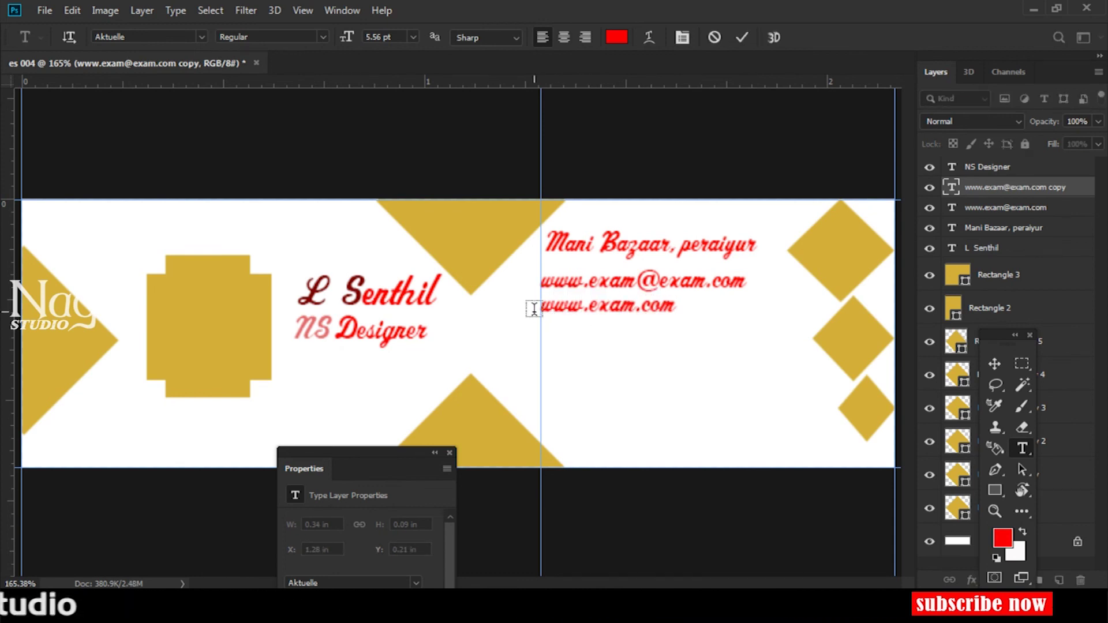
{"action": "key", "text": "ctrl+t"}
{"action": "key", "text": "ctrl+r"}
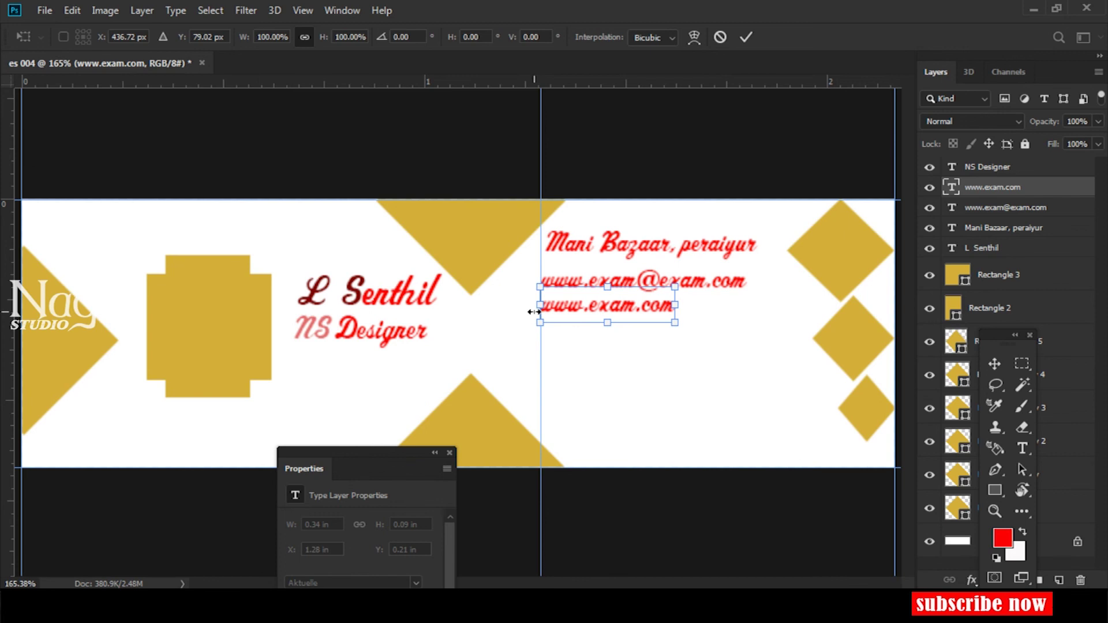
{"action": "key", "text": "Return"}
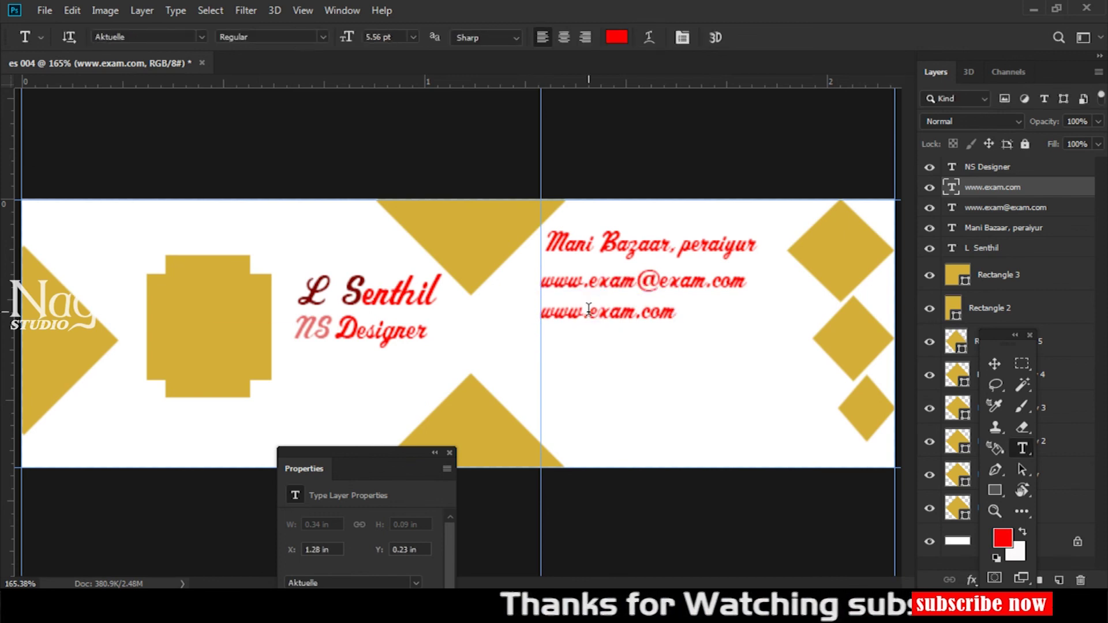
Duplicate the website line as a fourth line holding the phone number
{"action": "key", "text": "v"}
{"action": "right_click", "coordinate": [590, 313]}
{"action": "left_click", "coordinate": [603, 318]}
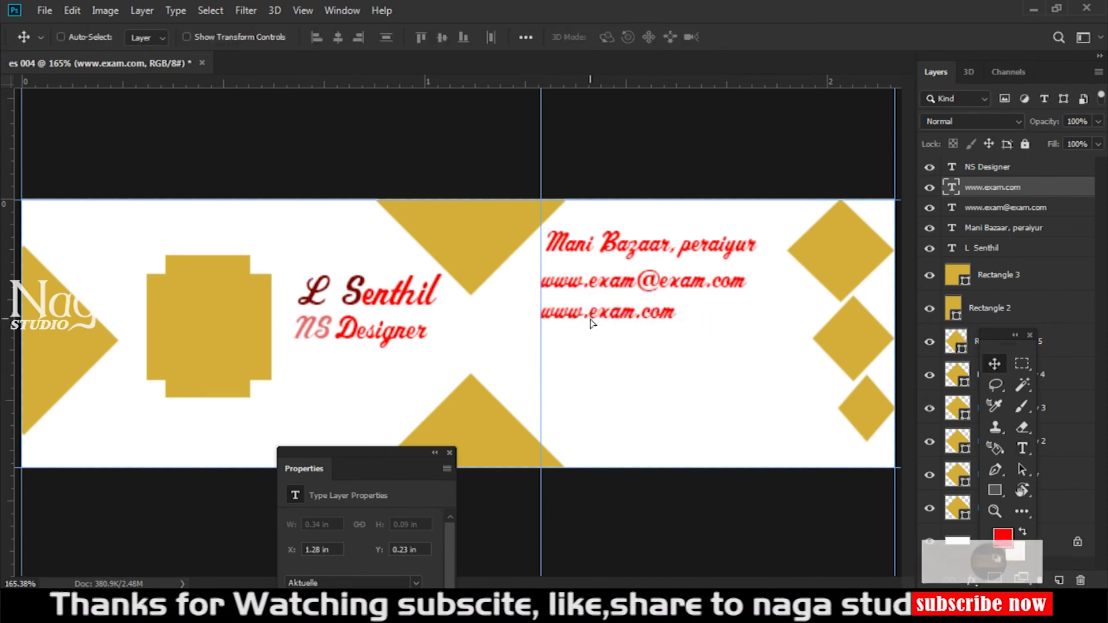
{"action": "left_click_drag", "start_coordinate": [593, 318], "coordinate": [593, 350]}
{"action": "key", "text": "t"}
{"action": "triple_click", "coordinate": [590, 344]}
{"action": "type", "text": "02520 02520"}
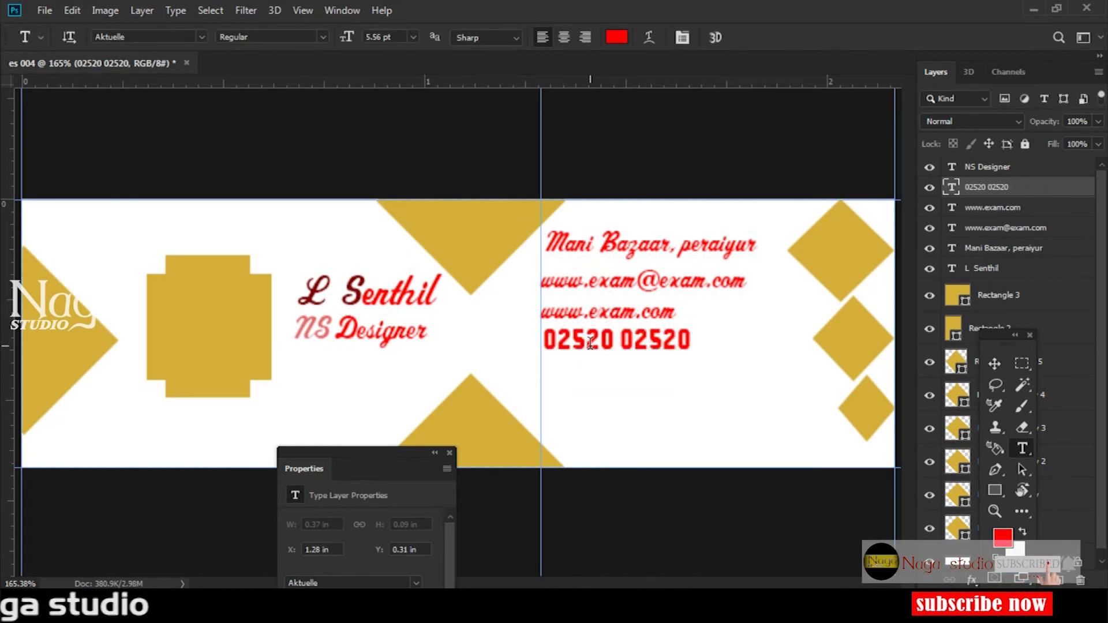
{"action": "key", "text": "ctrl+t"}
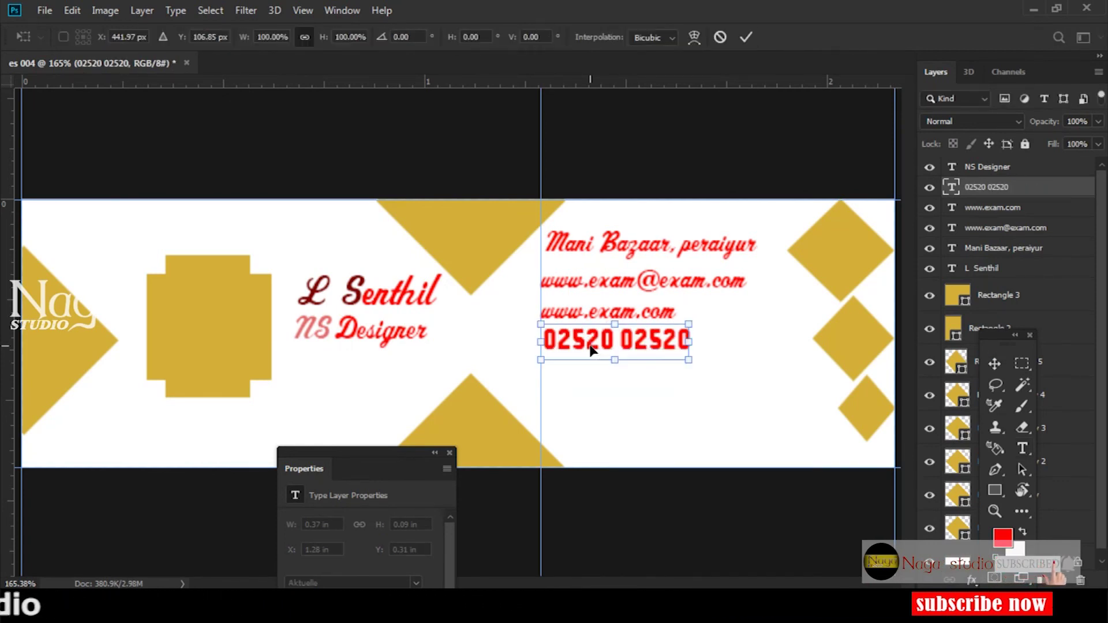
{"action": "key", "text": "Return"}
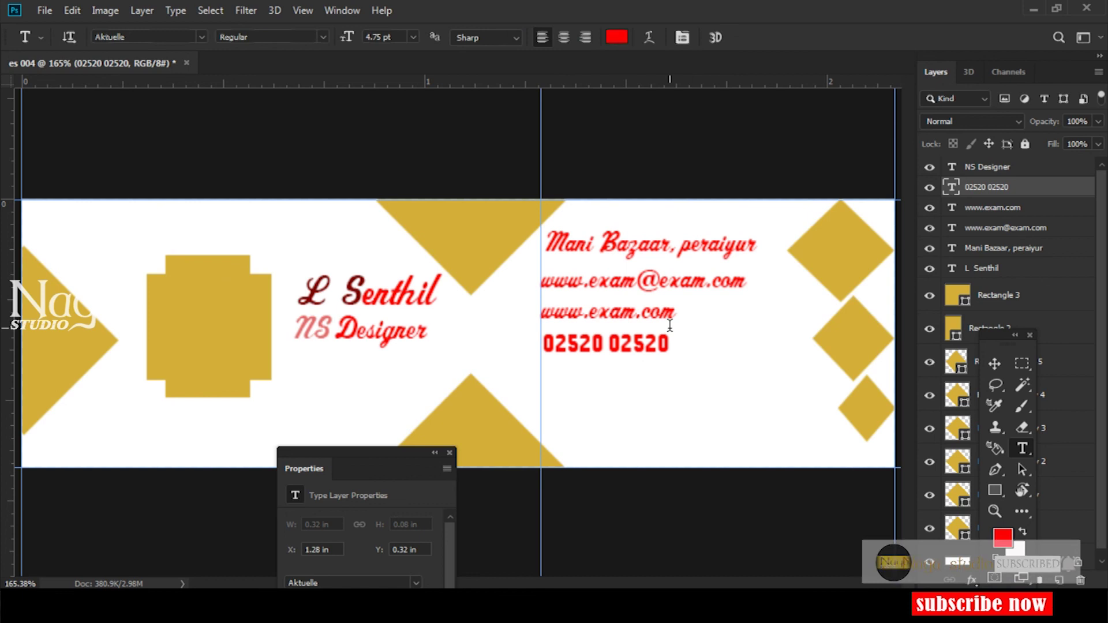
Evenly space and align the address, e-mail, website and phone lines
{"action": "key", "text": "v"}
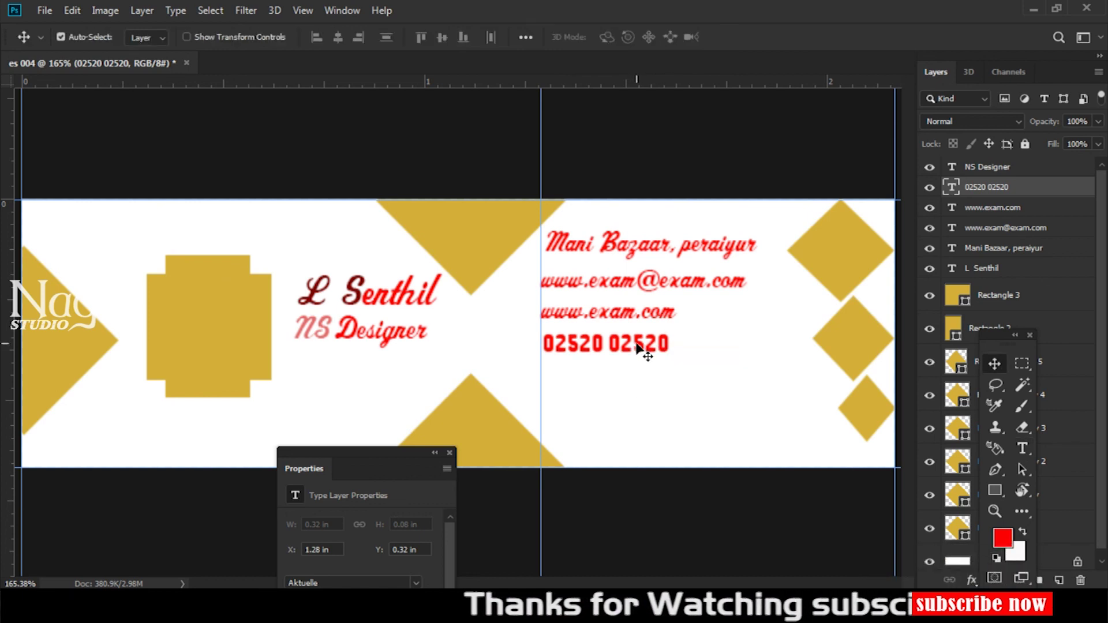
{"action": "left_click_drag", "start_coordinate": [637, 346], "coordinate": [638, 361]}
{"action": "left_click_drag", "start_coordinate": [606, 319], "coordinate": [606, 327]}
{"action": "right_click", "coordinate": [619, 289]}
{"action": "left_click", "coordinate": [629, 293]}
{"action": "left_click_drag", "start_coordinate": [619, 289], "coordinate": [618, 300]}
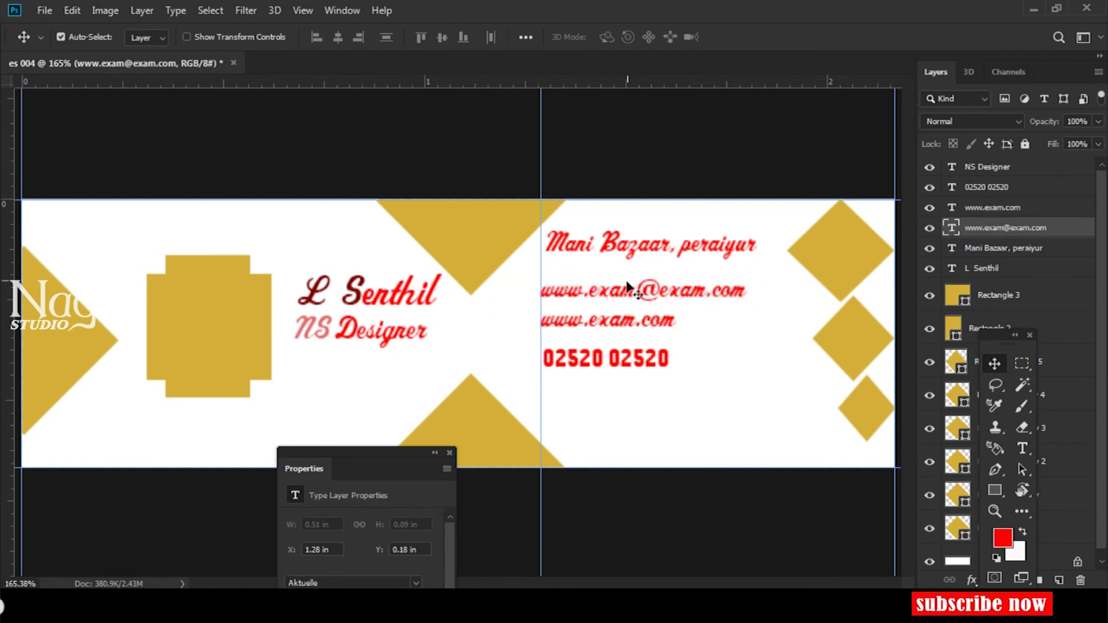
{"action": "left_click", "coordinate": [629, 254]}
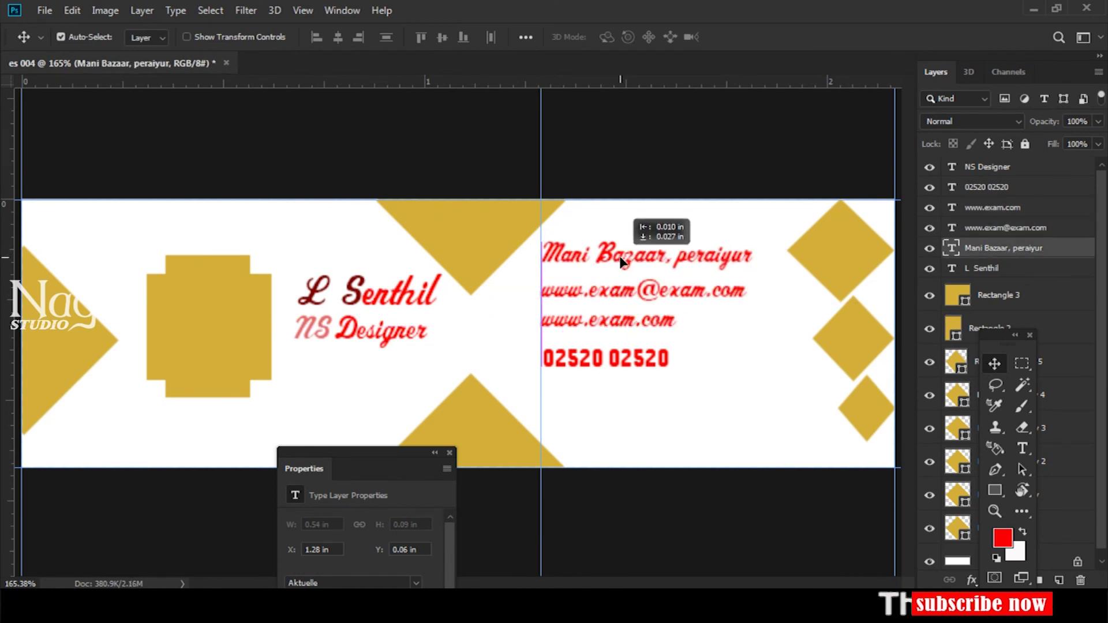
{"action": "left_click_drag", "start_coordinate": [618, 257], "coordinate": [619, 259]}
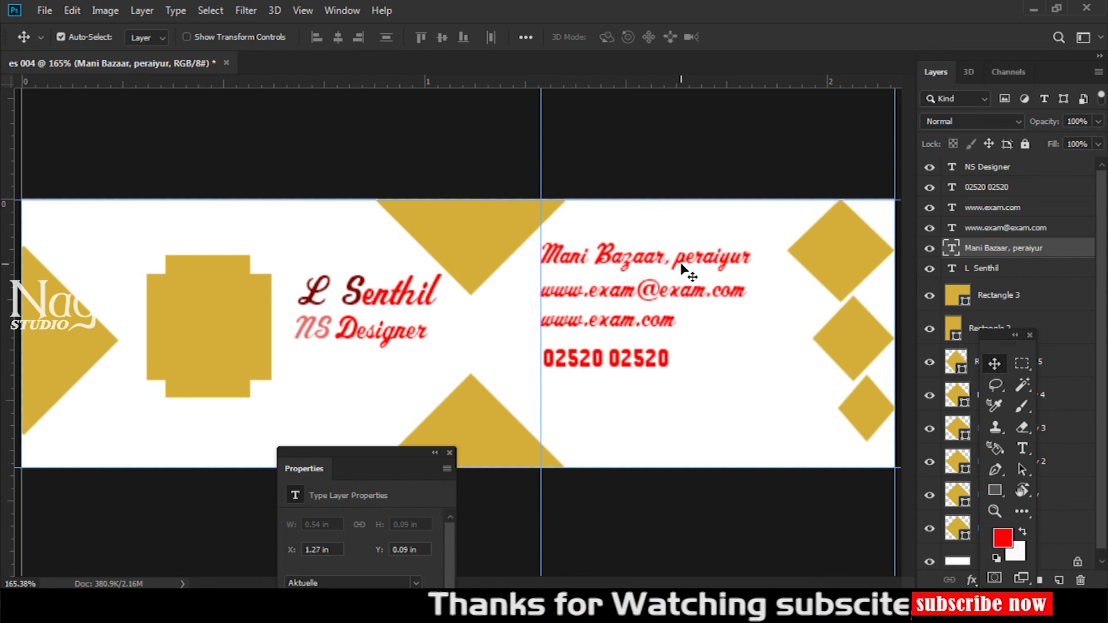
{"action": "key", "text": "ctrl+o"}
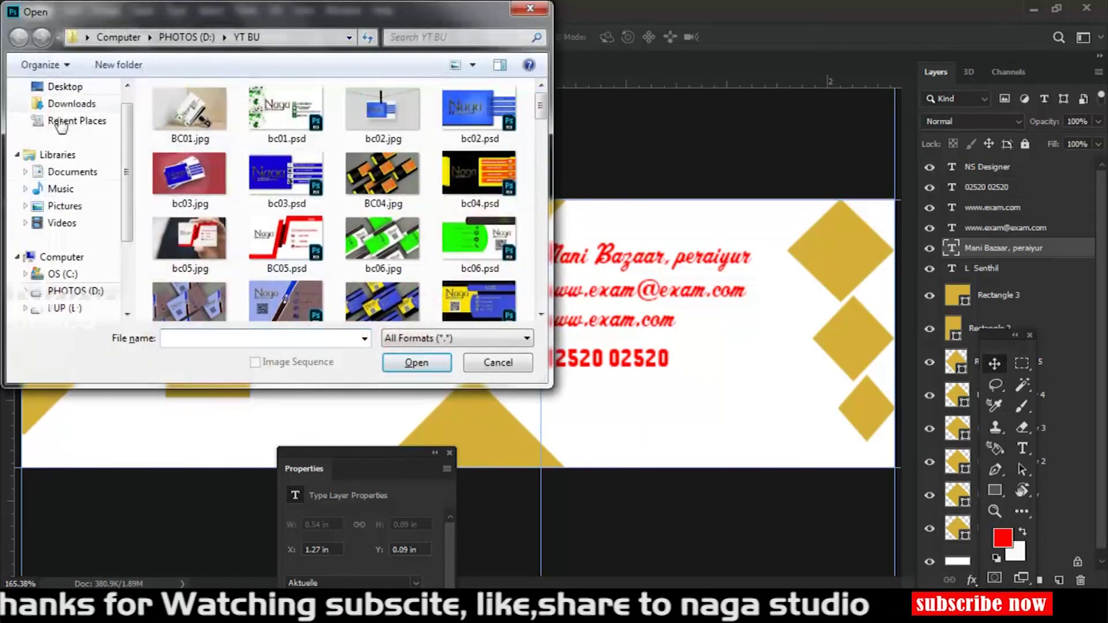
Open naga 005.psd from the Desktop's INGAN folder
{"action": "left_click", "coordinate": [61, 87]}
{"action": "left_click_drag", "start_coordinate": [541, 141], "coordinate": [541, 185]}
{"action": "double_click", "coordinate": [282, 198]}
{"action": "left_click_drag", "start_coordinate": [541, 93], "coordinate": [541, 234]}
{"action": "double_click", "coordinate": [169, 180]}
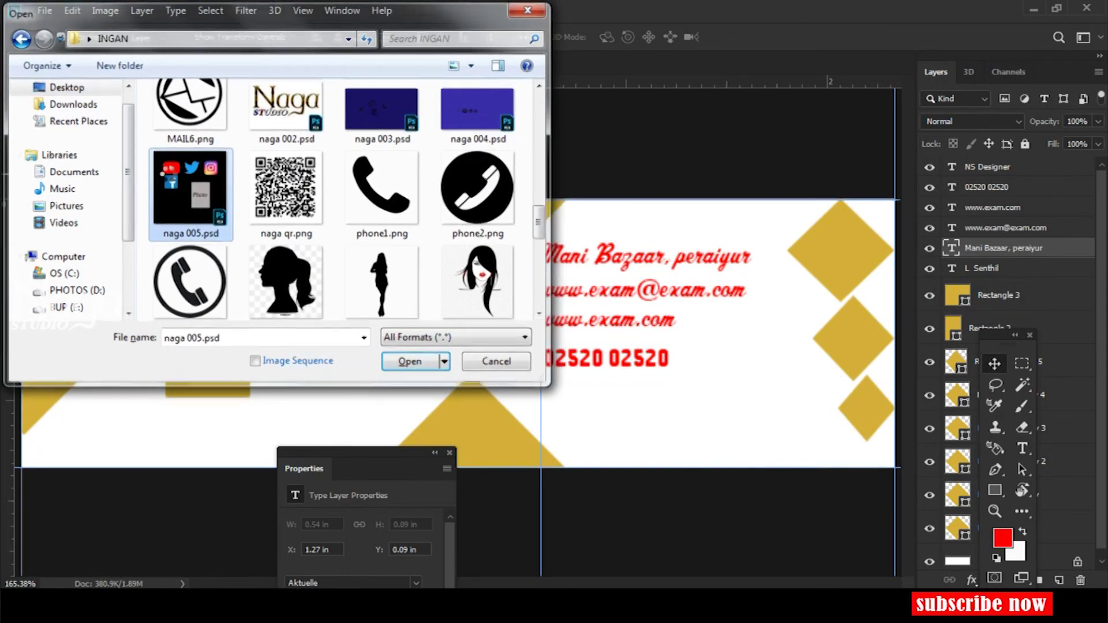
Bring the Photo layer into the banner above the badge and clip it into the gold badge
{"action": "left_click", "coordinate": [528, 348]}
{"action": "mouse_move", "coordinate": [505, 347]}
{"action": "left_mouse_down"}
{"action": "mouse_move", "coordinate": [232, 208]}
{"action": "mouse_move", "coordinate": [221, 319]}
{"action": "left_mouse_up"}
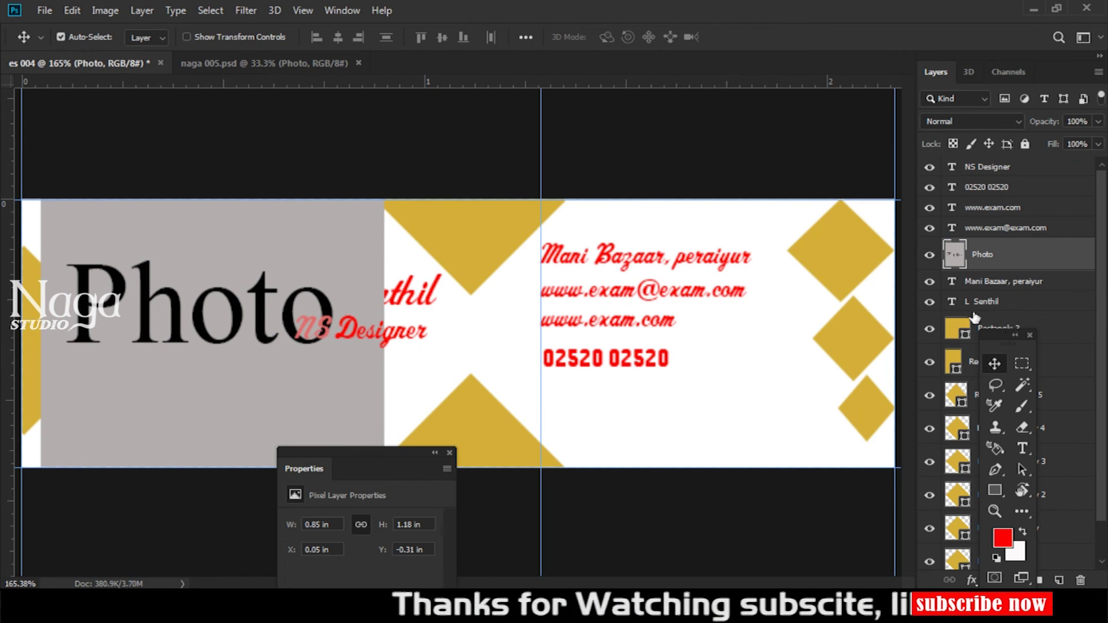
{"action": "key", "text": "Delete"}
{"action": "left_click", "coordinate": [228, 321]}
{"action": "left_click", "coordinate": [291, 63]}
{"action": "mouse_move", "coordinate": [499, 362]}
{"action": "left_mouse_down"}
{"action": "mouse_move", "coordinate": [153, 91]}
{"action": "mouse_move", "coordinate": [153, 147]}
{"action": "mouse_move", "coordinate": [196, 329]}
{"action": "left_mouse_up"}
{"action": "right_click", "coordinate": [1004, 309]}
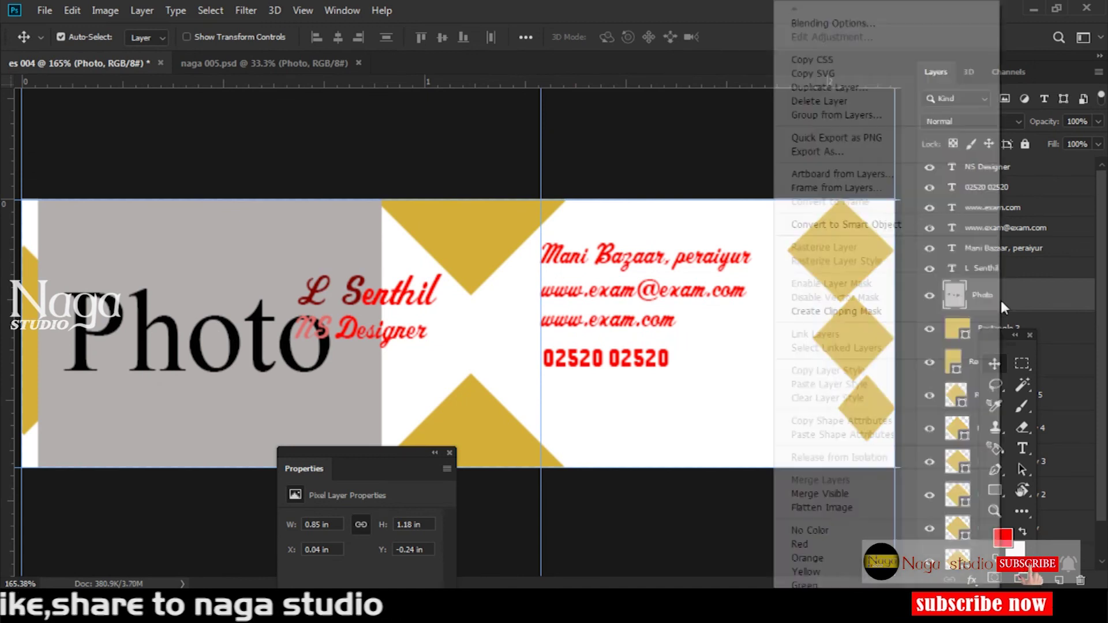
{"action": "left_click", "coordinate": [837, 311]}
Scale the Photo placeholder down to about 42% and position it over the gold badge
{"action": "key", "text": "ctrl+t"}
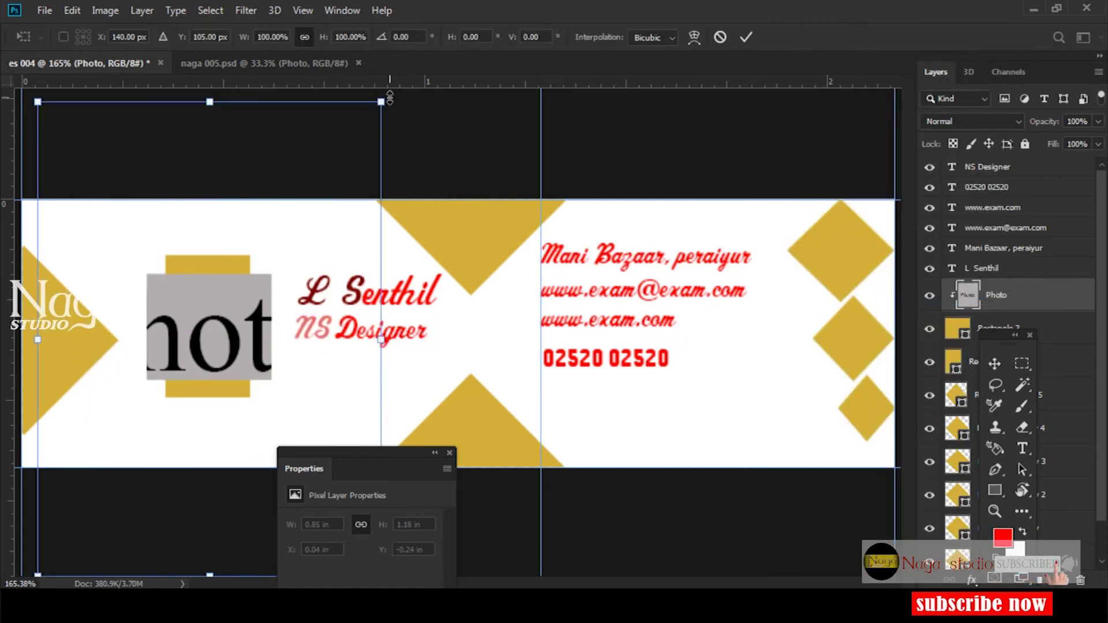
{"action": "left_click_drag", "start_coordinate": [389, 98], "coordinate": [254, 283]}
{"action": "left_click_drag", "start_coordinate": [182, 380], "coordinate": [315, 263]}
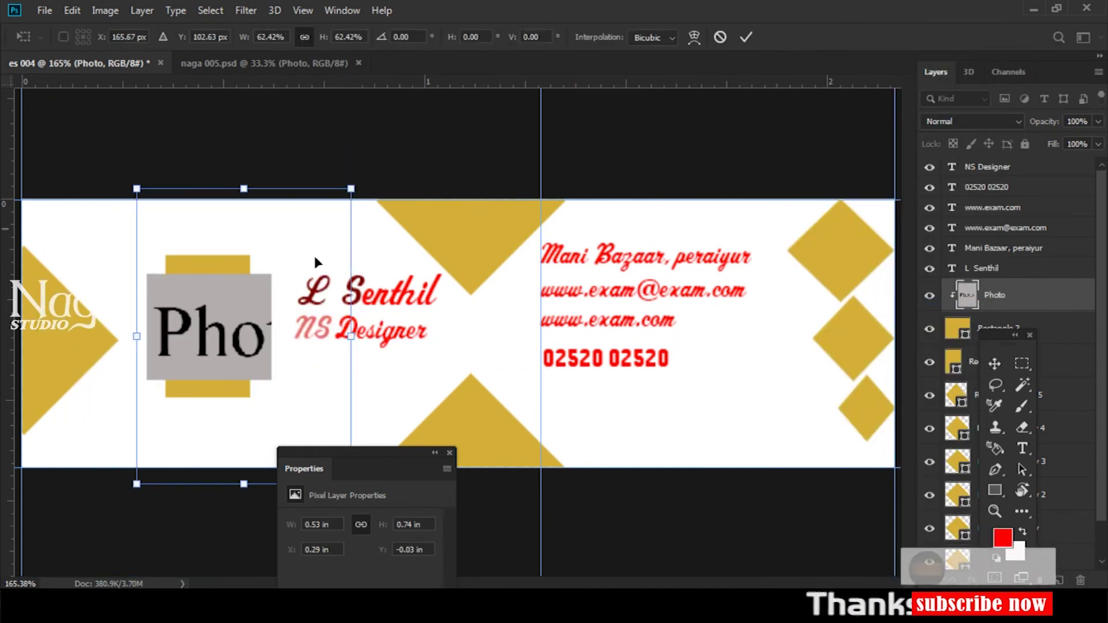
{"action": "left_click_drag", "start_coordinate": [351, 189], "coordinate": [280, 278]}
{"action": "left_click_drag", "start_coordinate": [245, 347], "coordinate": [247, 292]}
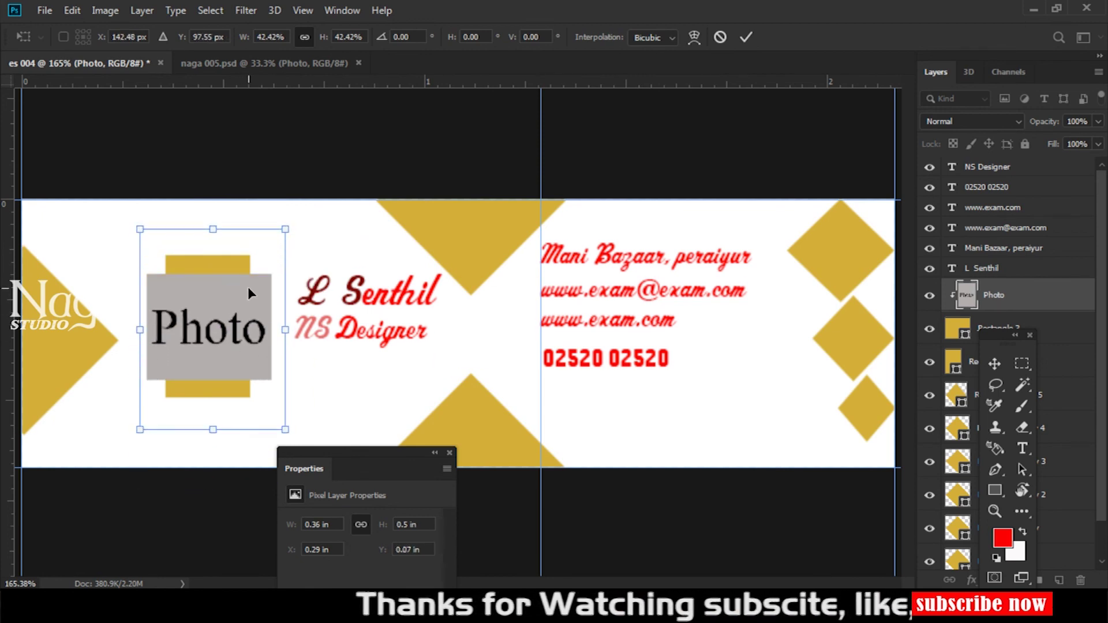
{"action": "key", "text": "Return"}
Narrow the gold Rectangle 2 behind the photo to 71 × 102 px
{"action": "right_click", "coordinate": [218, 269]}
{"action": "left_click", "coordinate": [224, 276]}
{"action": "key", "text": "ctrl+t"}
{"action": "left_click_drag", "start_coordinate": [250, 326], "coordinate": [243, 328]}
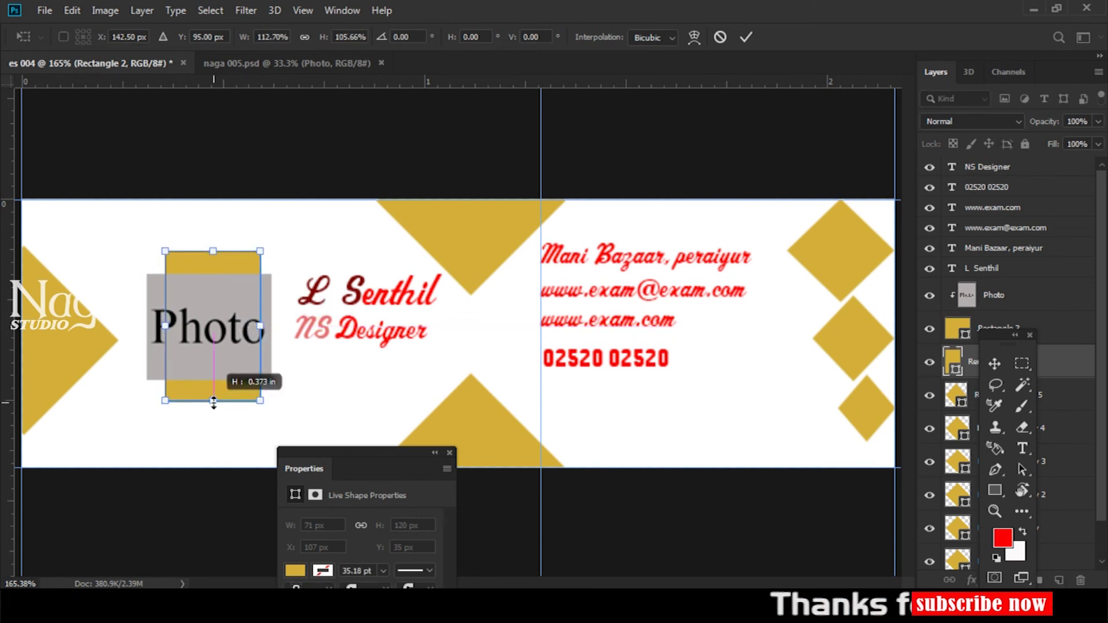
{"action": "key", "text": "Return"}
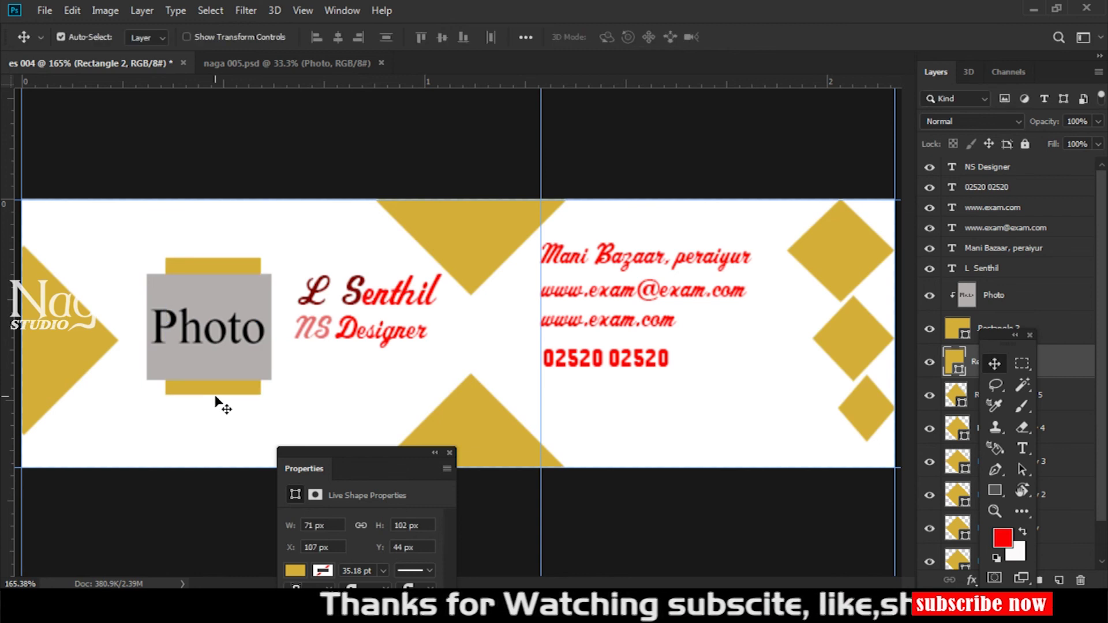
Copy the YouTube icon into the banner and scale it below the phone number
{"action": "left_click", "coordinate": [283, 62]}
{"action": "left_click_drag", "start_coordinate": [390, 260], "coordinate": [586, 430]}
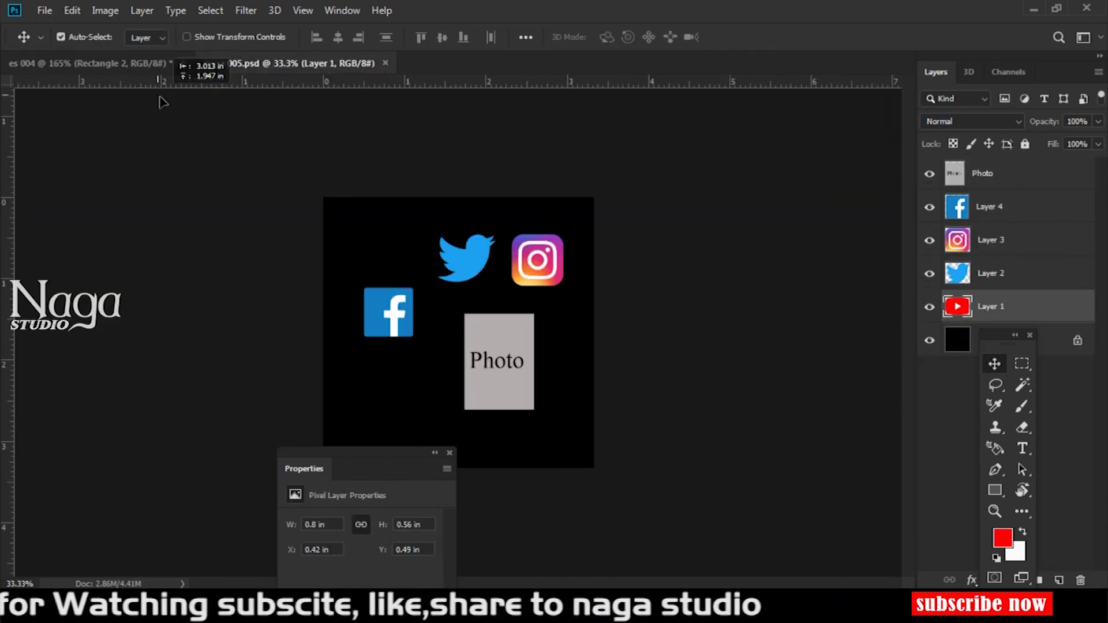
{"action": "key", "text": "ctrl+t"}
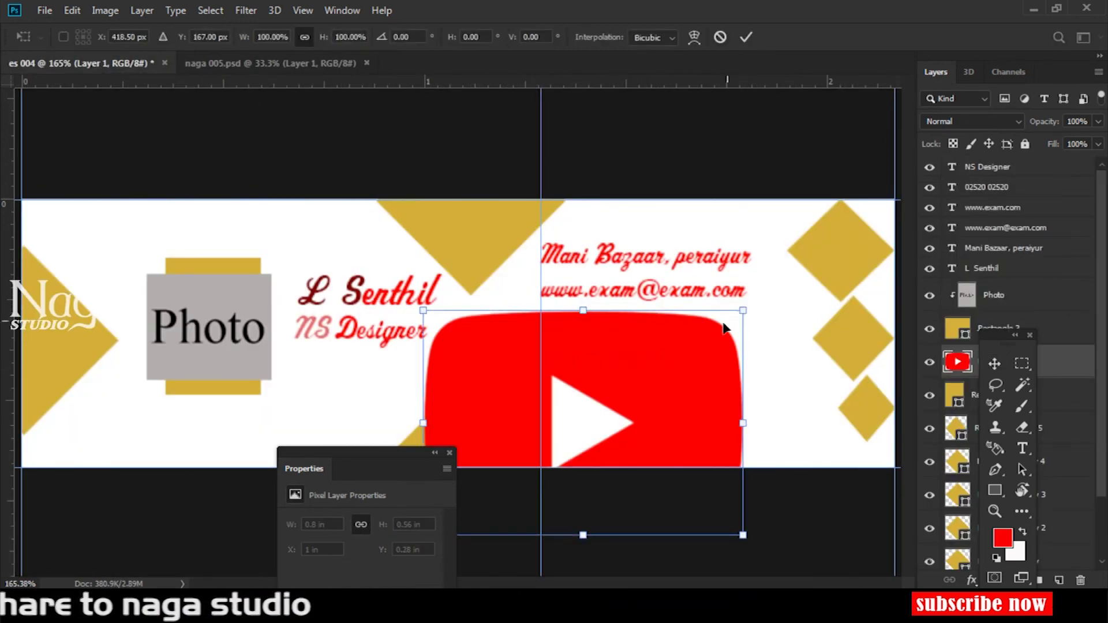
{"action": "left_click_drag", "start_coordinate": [735, 321], "coordinate": [556, 421]}
{"action": "left_click_drag", "start_coordinate": [477, 495], "coordinate": [600, 413]}
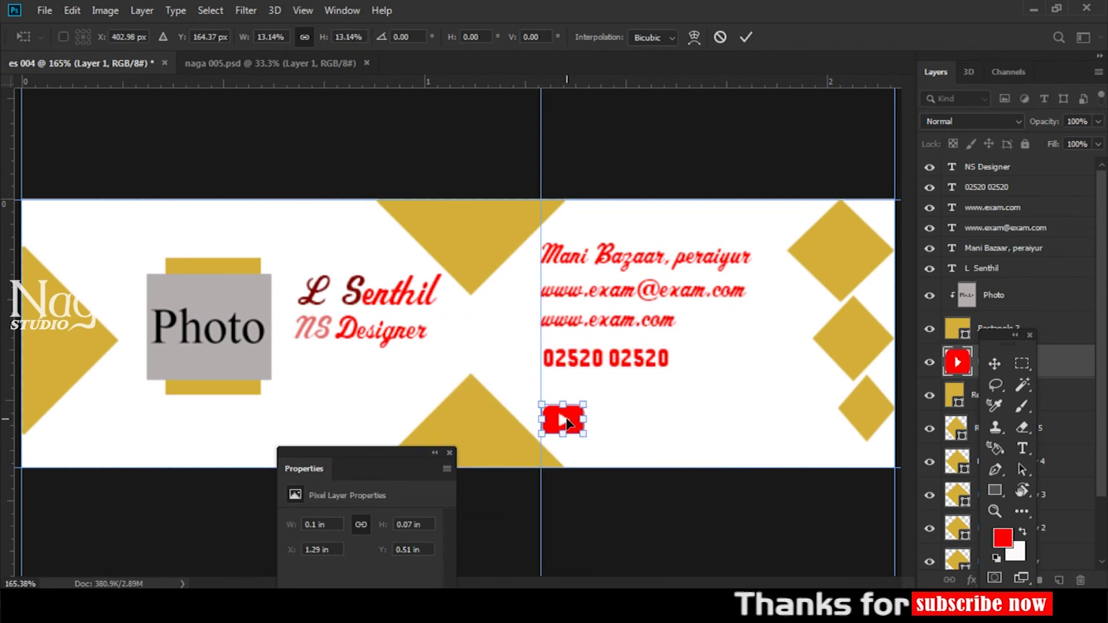
{"action": "key", "text": "Return"}
Add the Twitter and Facebook icons in a row beside the YouTube icon
{"action": "left_click", "coordinate": [267, 64]}
{"action": "mouse_move", "coordinate": [495, 248]}
{"action": "left_mouse_down"}
{"action": "mouse_move", "coordinate": [635, 438]}
{"action": "mouse_move", "coordinate": [621, 415]}
{"action": "left_mouse_up"}
{"action": "key", "text": "ctrl+t"}
{"action": "mouse_move", "coordinate": [470, 290]}
{"action": "left_mouse_down"}
{"action": "mouse_move", "coordinate": [714, 483]}
{"action": "mouse_move", "coordinate": [615, 413]}
{"action": "mouse_move", "coordinate": [631, 401]}
{"action": "left_mouse_up"}
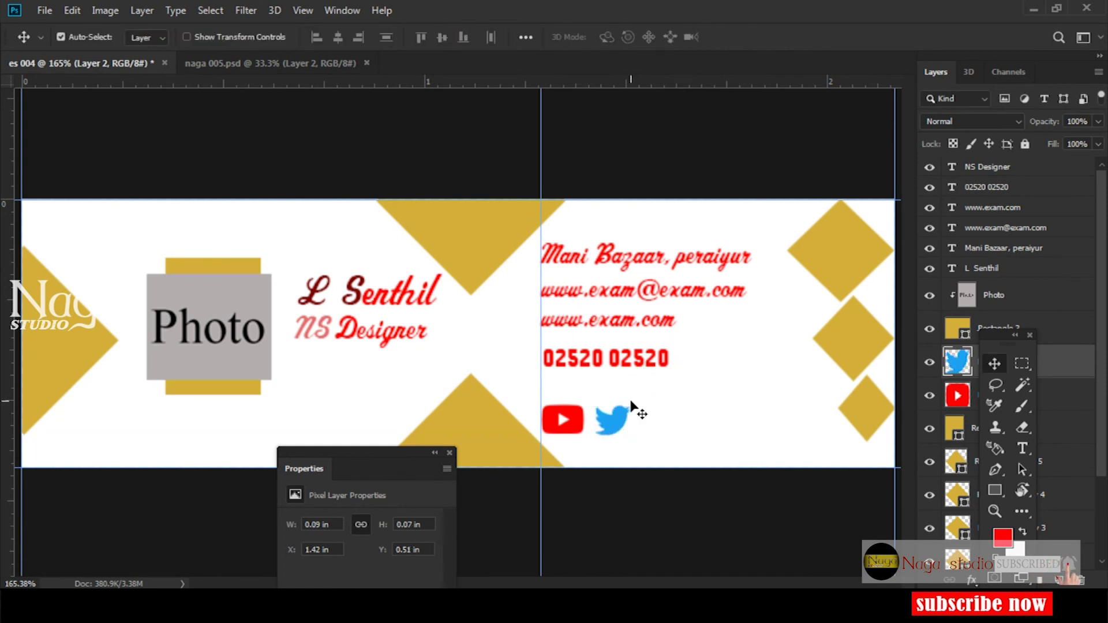
{"action": "left_click", "coordinate": [271, 63]}
{"action": "left_click", "coordinate": [536, 260]}
{"action": "mouse_move", "coordinate": [405, 317]}
{"action": "left_mouse_down"}
{"action": "mouse_move", "coordinate": [404, 351]}
{"action": "mouse_move", "coordinate": [607, 433]}
{"action": "mouse_move", "coordinate": [644, 434]}
{"action": "left_mouse_up"}
{"action": "key", "text": "Return"}
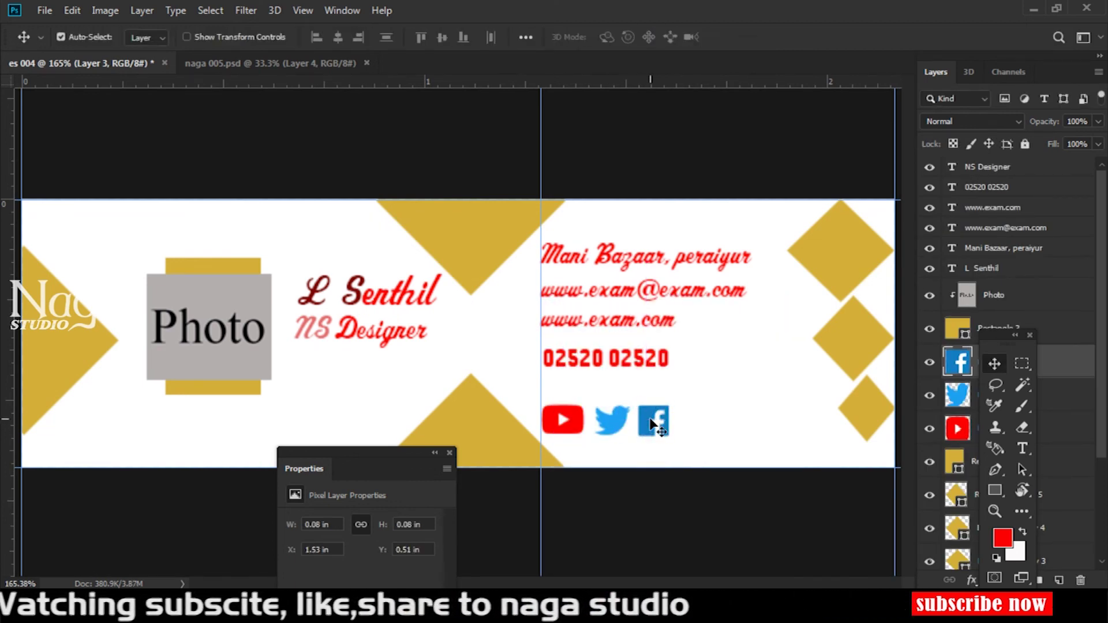
Add the Instagram icon beside Facebook and close naga 005.psd
{"action": "key", "text": "ctrl+Tab"}
{"action": "left_click", "coordinate": [526, 271]}
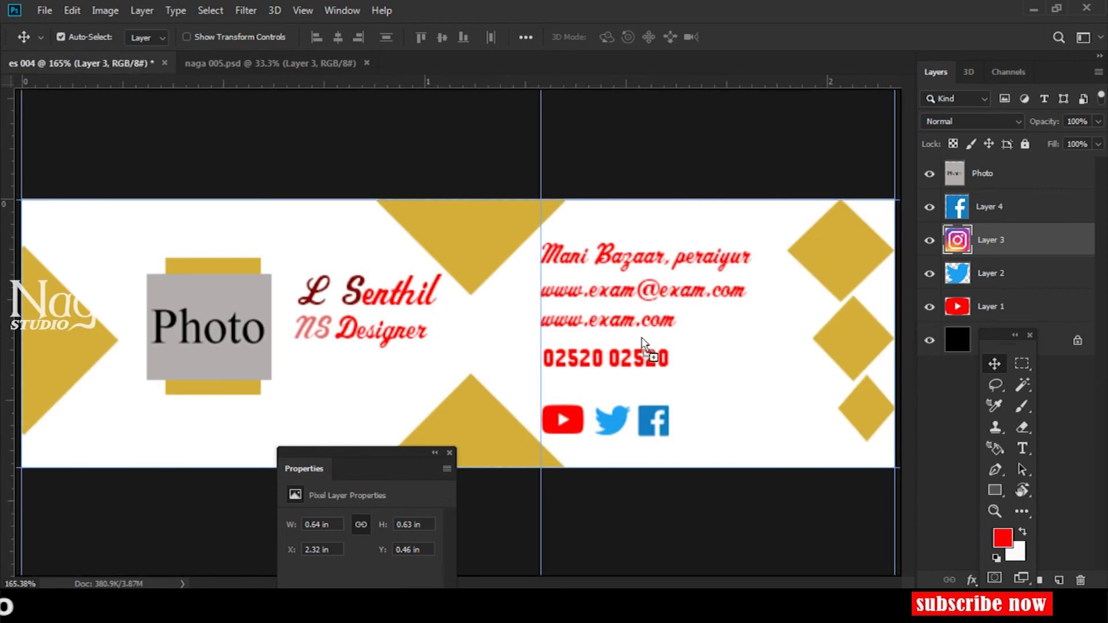
{"action": "mouse_move", "coordinate": [152, 77]}
{"action": "left_mouse_down"}
{"action": "mouse_move", "coordinate": [706, 413]}
{"action": "mouse_move", "coordinate": [685, 423]}
{"action": "left_mouse_up"}
{"action": "key", "text": "ctrl+t"}
{"action": "key", "text": "Return"}
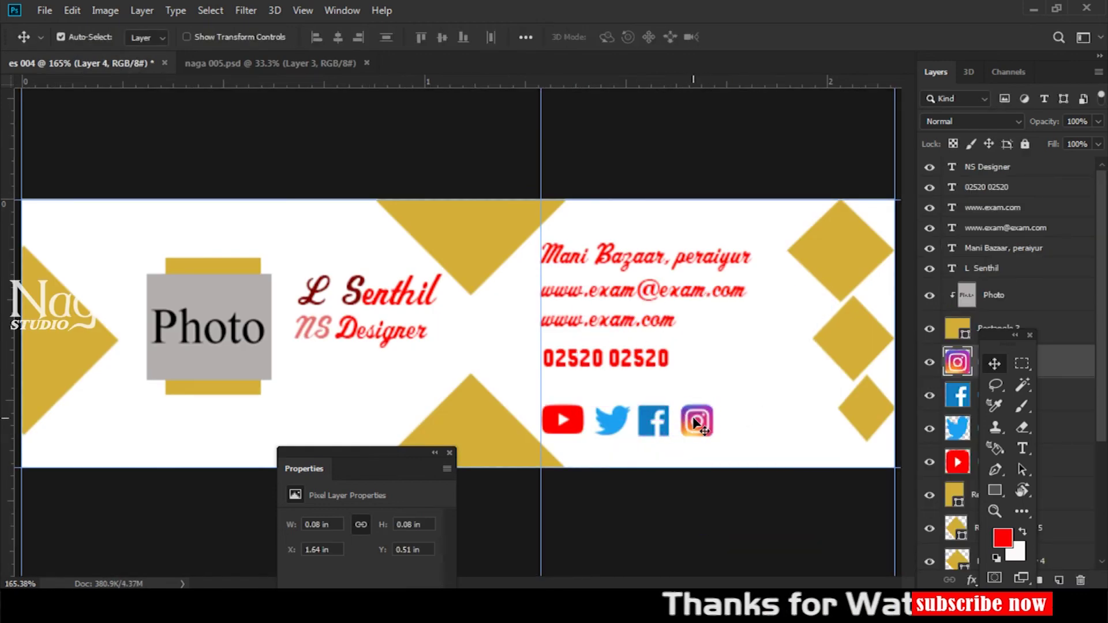
{"action": "left_click", "coordinate": [278, 63]}
{"action": "left_click", "coordinate": [365, 62]}
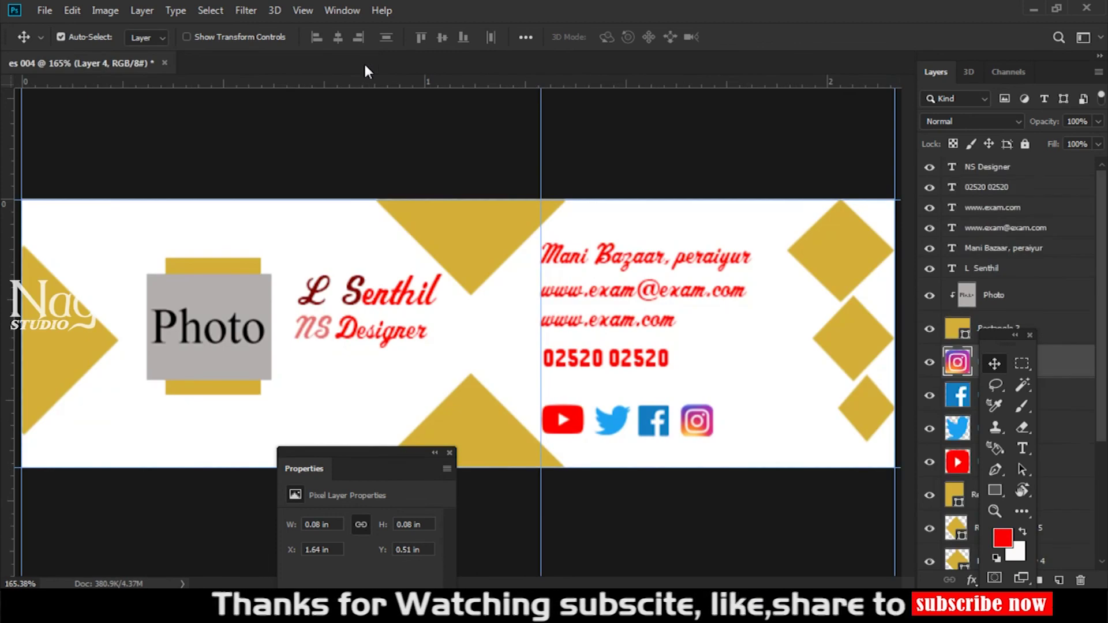
Open naga 004.psd and place a scaled location pin icon beside the address line
{"action": "key", "text": "ctrl+o"}
{"action": "scroll", "coordinate": [459, 120], "scroll_direction": "down", "scroll_amount": 3}
{"action": "scroll", "coordinate": [460, 120], "scroll_direction": "down", "scroll_amount": 5}
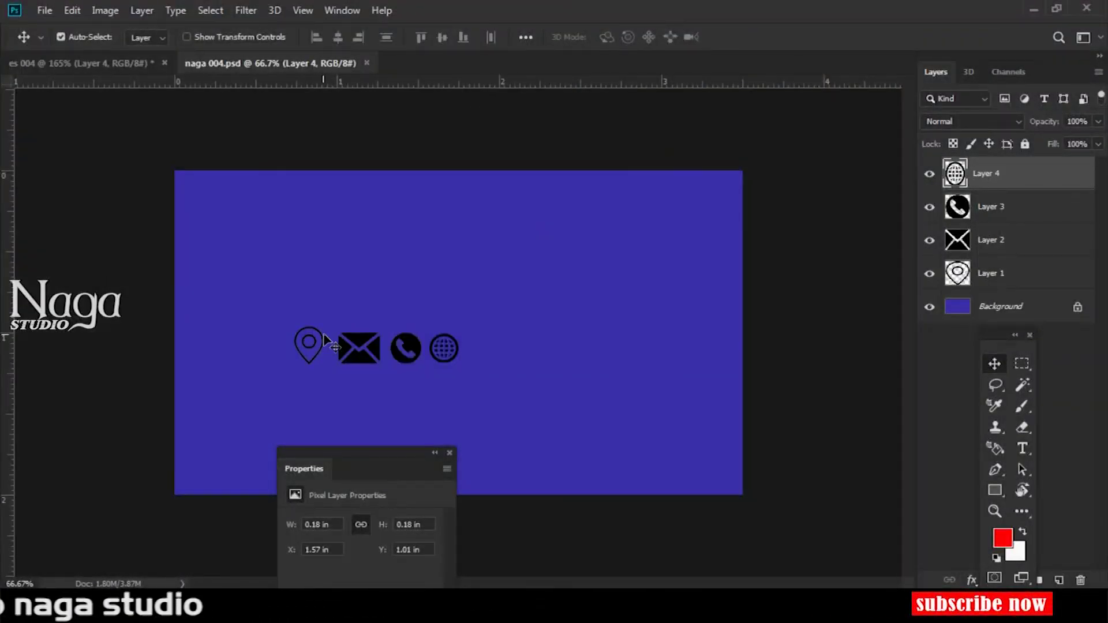
{"action": "key", "text": "ctrl+plus"}
{"action": "key", "text": "ctrl+plus"}
{"action": "left_click", "coordinate": [183, 335]}
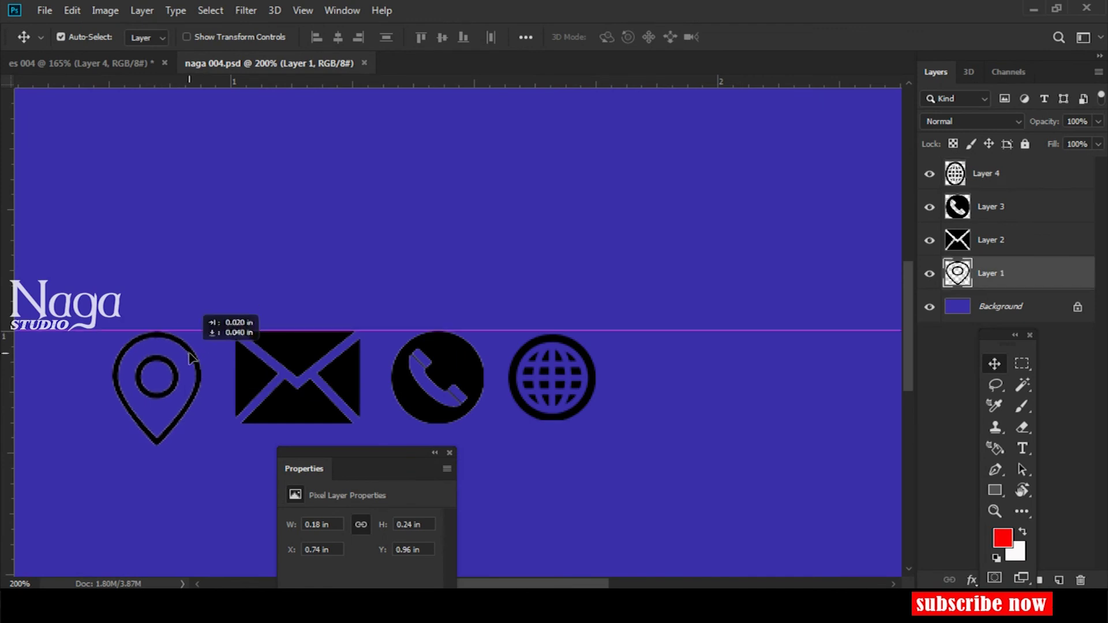
{"action": "left_click_drag", "start_coordinate": [191, 358], "coordinate": [500, 244]}
{"action": "key", "text": "ctrl+t"}
{"action": "mouse_move", "coordinate": [493, 196]}
{"action": "left_mouse_down"}
{"action": "mouse_move", "coordinate": [525, 248]}
{"action": "mouse_move", "coordinate": [469, 224]}
{"action": "left_mouse_up"}
{"action": "key", "text": "Return"}
Add a scaled envelope icon beside the e-mail line
{"action": "right_click", "coordinate": [469, 221]}
{"action": "left_click", "coordinate": [479, 227]}
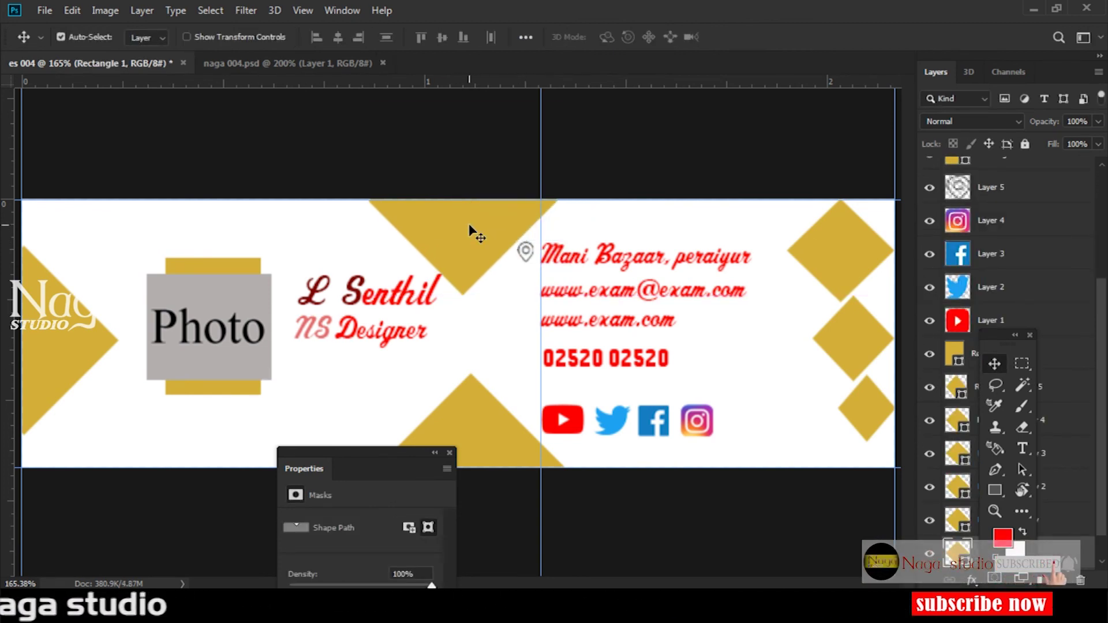
{"action": "left_click", "coordinate": [287, 63]}
{"action": "mouse_move", "coordinate": [346, 375]}
{"action": "left_mouse_down"}
{"action": "mouse_move", "coordinate": [101, 74]}
{"action": "mouse_move", "coordinate": [525, 260]}
{"action": "mouse_move", "coordinate": [521, 286]}
{"action": "left_mouse_up"}
{"action": "key", "text": "ctrl+t"}
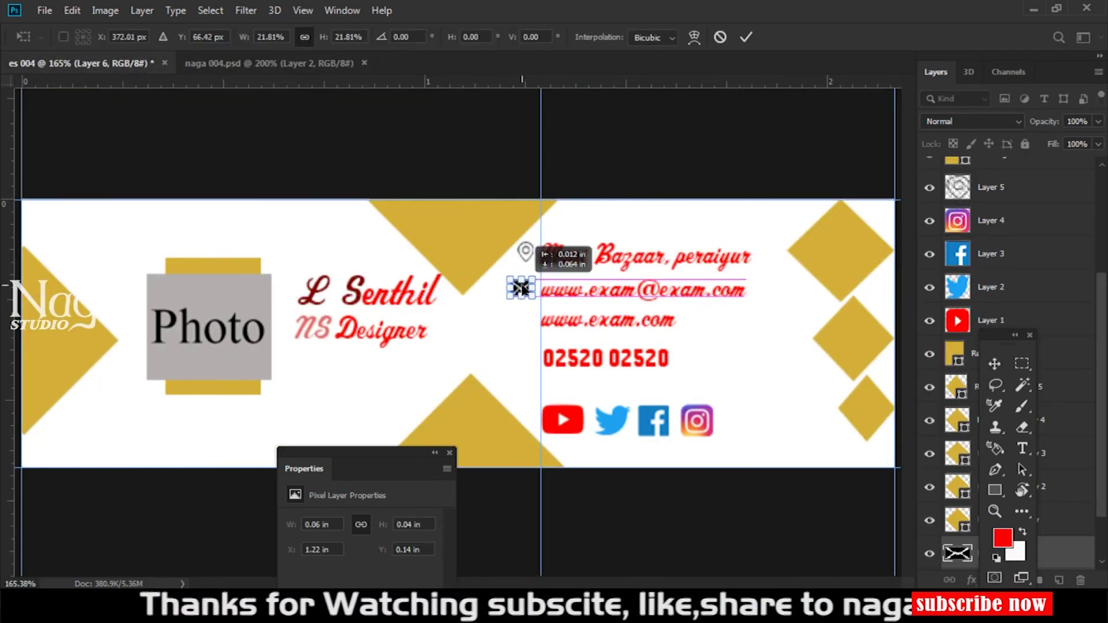
{"action": "key", "text": "Return"}
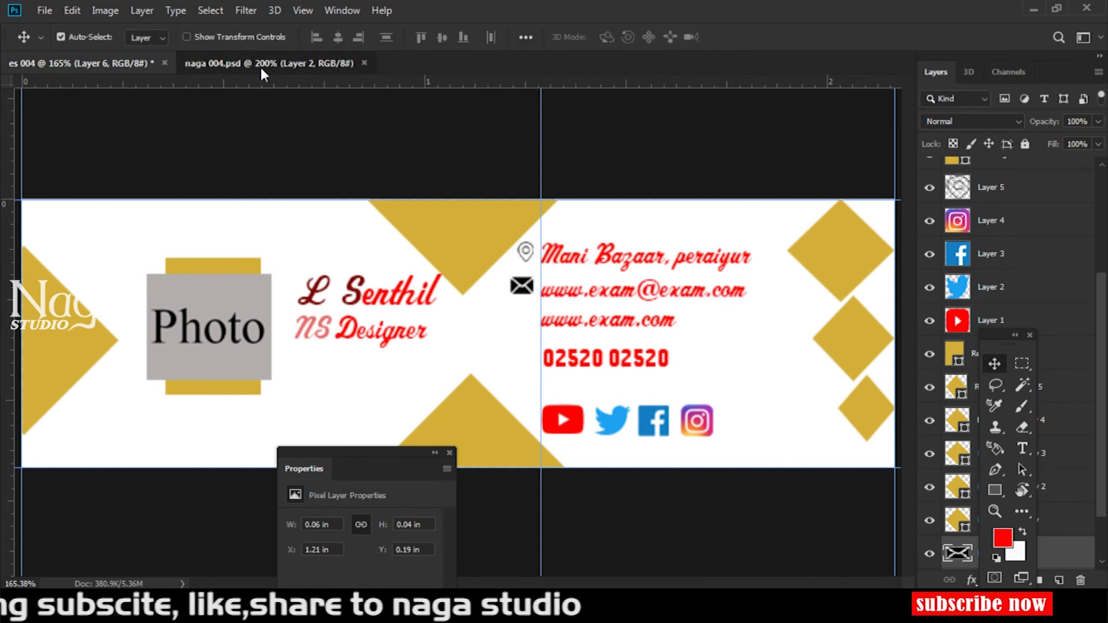
Add the phone icon beside the website line, enlarging it slightly
{"action": "left_click", "coordinate": [263, 64]}
{"action": "left_click_drag", "start_coordinate": [452, 386], "coordinate": [516, 322]}
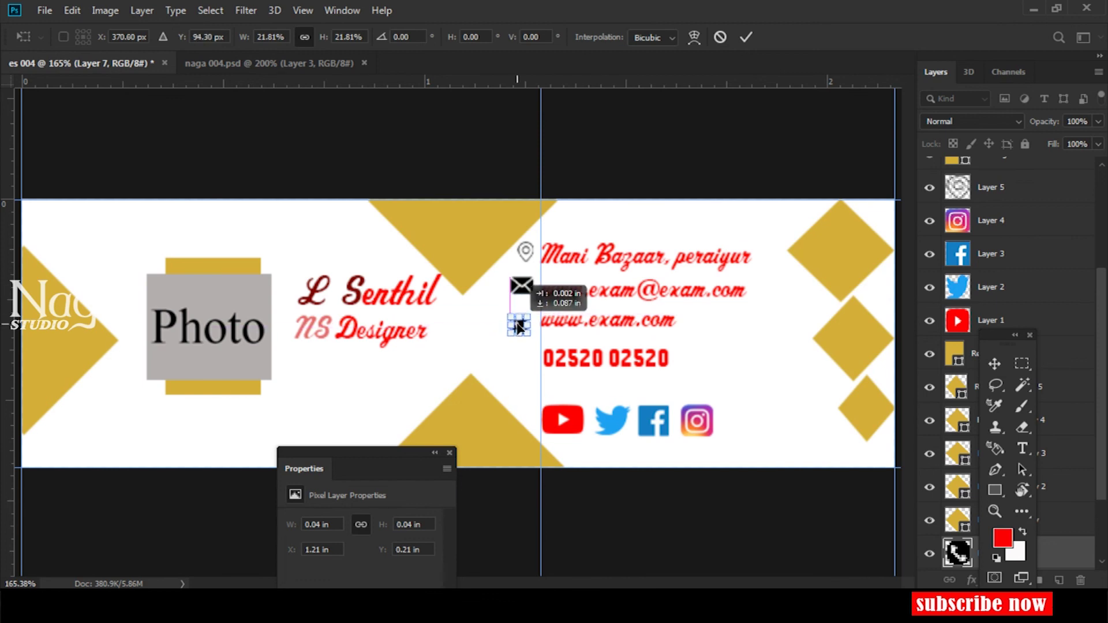
{"action": "left_click_drag", "start_coordinate": [520, 324], "coordinate": [518, 325]}
{"action": "key", "text": "Return"}
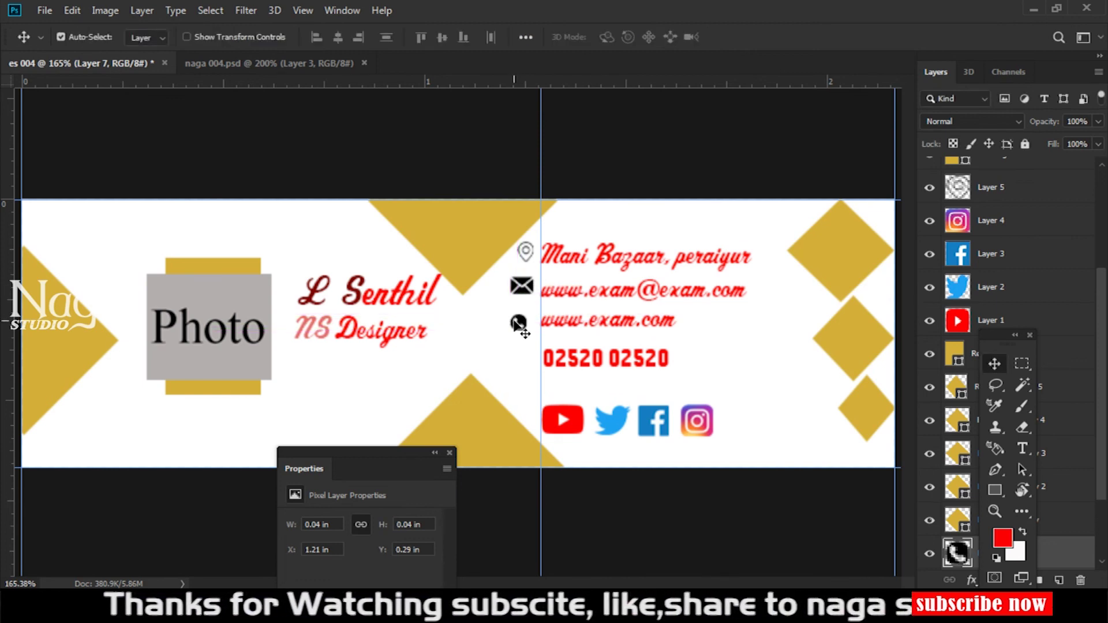
{"action": "key", "text": "ctrl+t"}
{"action": "left_click_drag", "start_coordinate": [533, 308], "coordinate": [535, 313]}
{"action": "key", "text": "Return"}
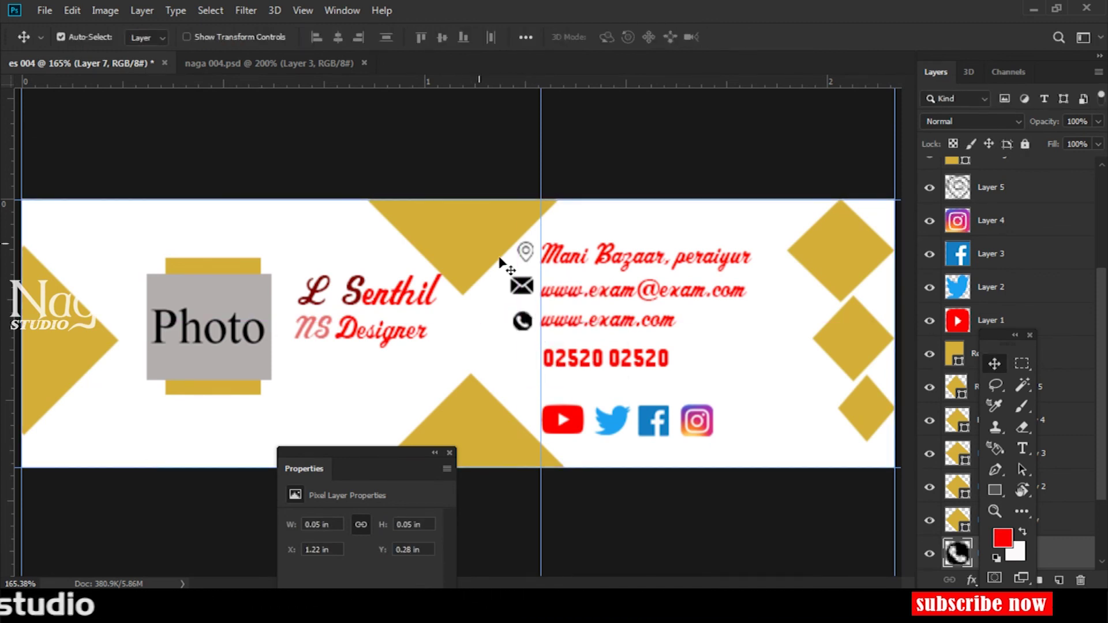
Add a scaled globe icon beside the phone number line and close naga 004.psd
{"action": "key", "text": "ctrl+Tab"}
{"action": "left_click_drag", "start_coordinate": [589, 397], "coordinate": [523, 369]}
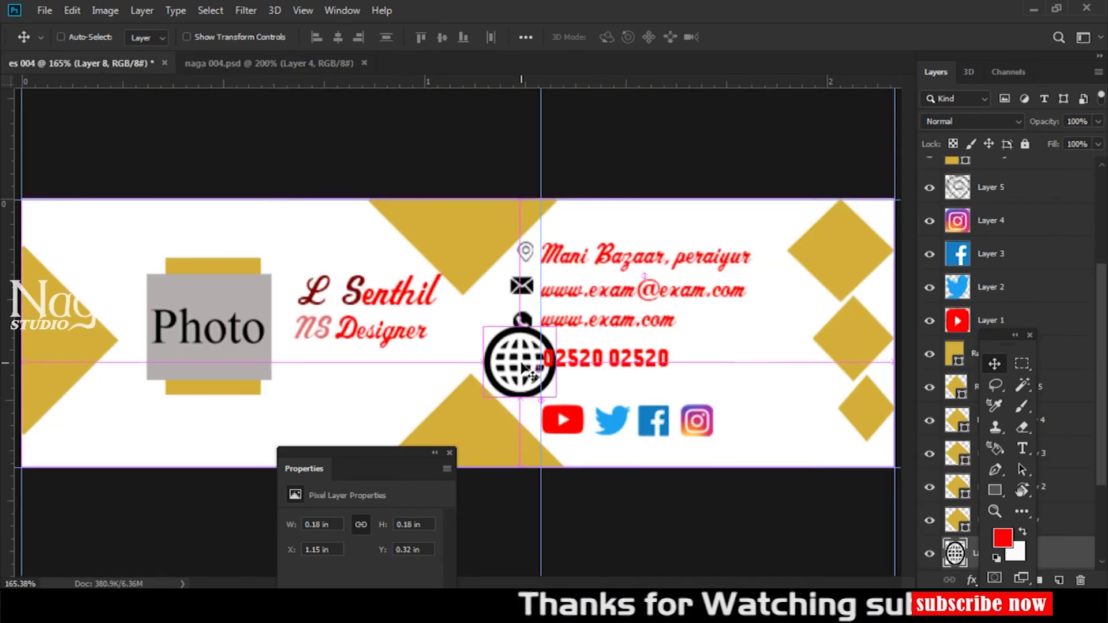
{"action": "key", "text": "ctrl+t"}
{"action": "mouse_move", "coordinate": [485, 329]}
{"action": "left_mouse_down"}
{"action": "mouse_move", "coordinate": [524, 367]}
{"action": "mouse_move", "coordinate": [506, 369]}
{"action": "left_mouse_up"}
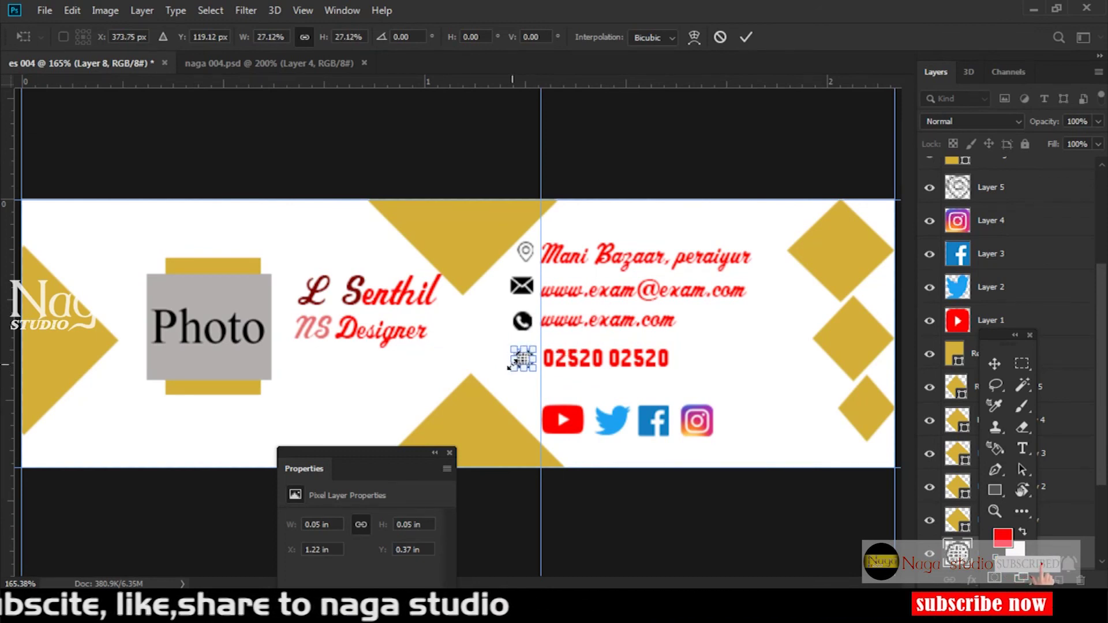
{"action": "key", "text": "Return"}
{"action": "left_click", "coordinate": [301, 63]}
{"action": "left_click", "coordinate": [364, 62]}
{"action": "left_click_drag", "start_coordinate": [413, 473], "coordinate": [437, 512]}
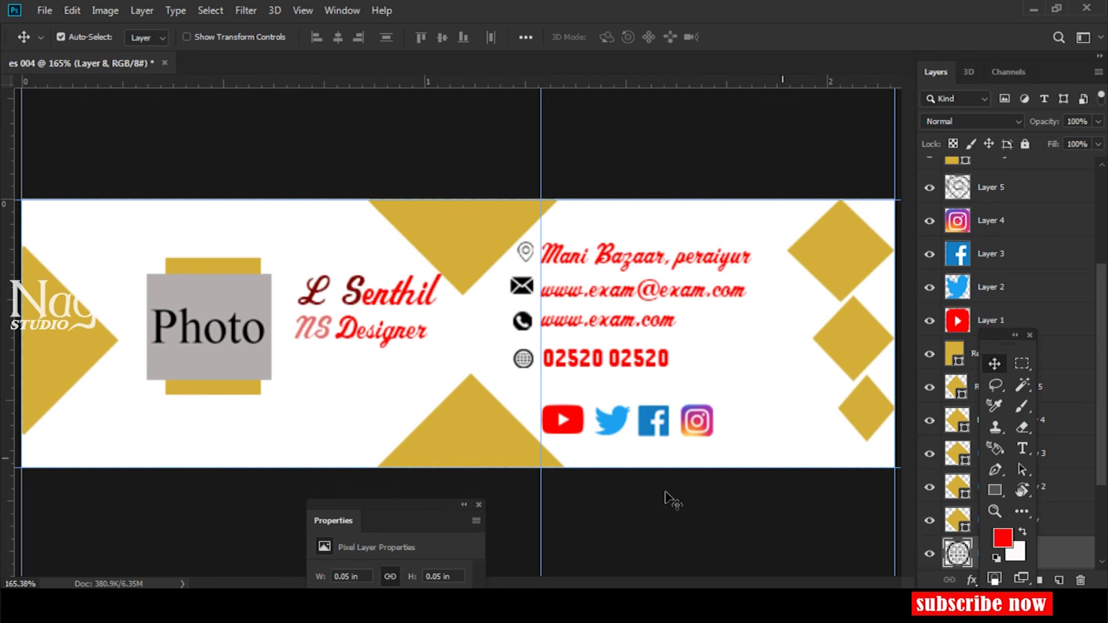
{"action": "scroll", "coordinate": [1101, 385], "scroll_direction": "up", "scroll_amount": 5}
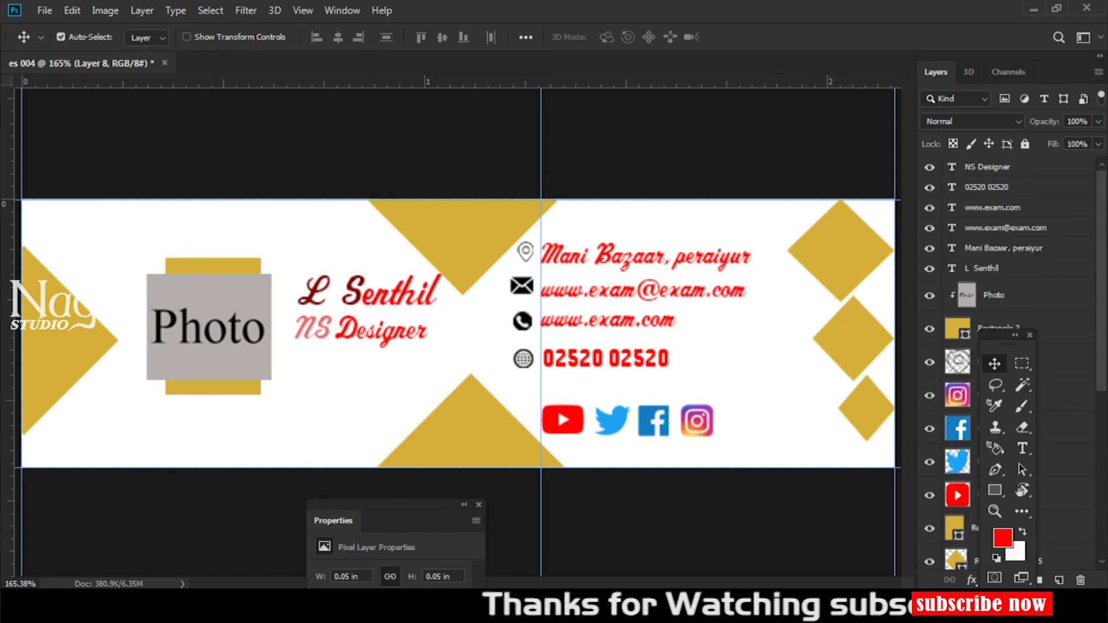